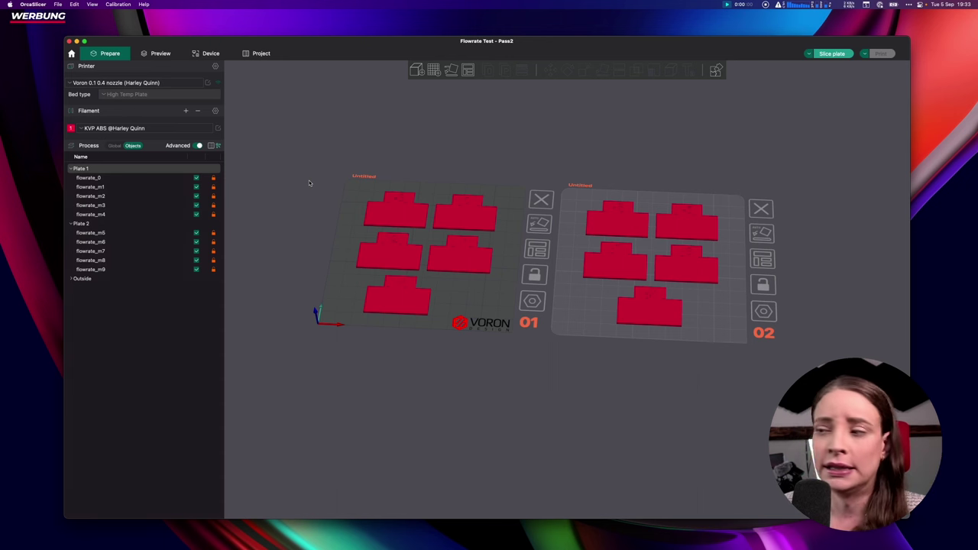
# Examine the flow ratio in the object-specific settings of flowrate_m3, checking the global process settings as well.
pyautogui.click(383, 217)
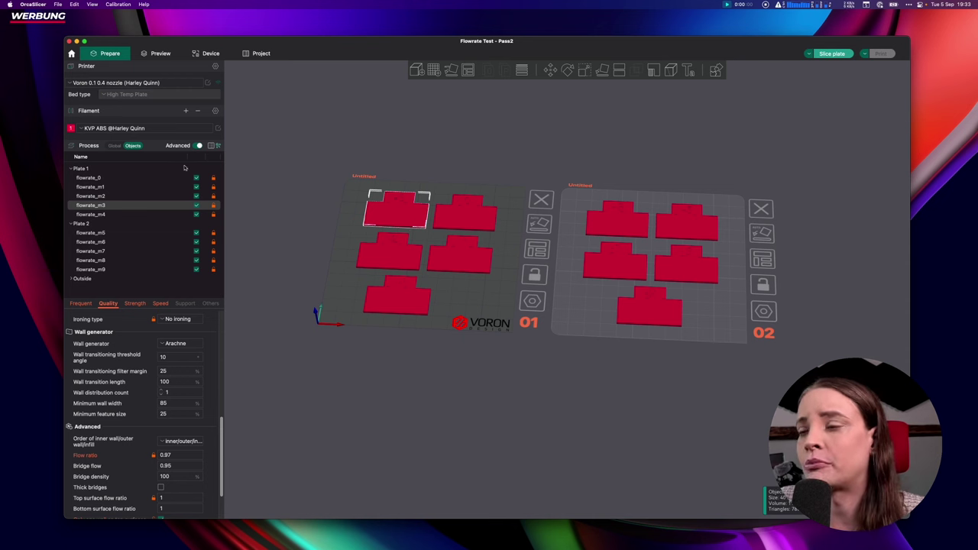
pyautogui.click(114, 145)
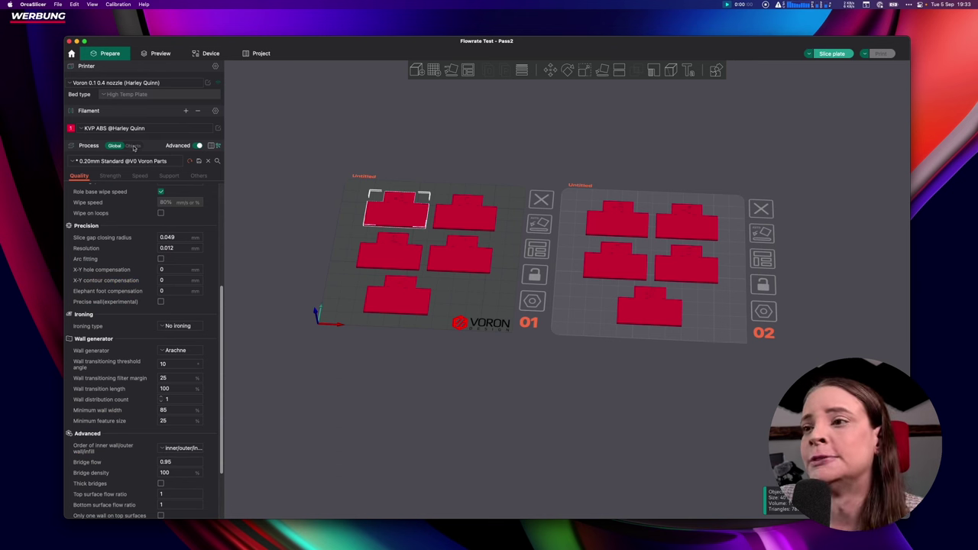
pyautogui.click(133, 145)
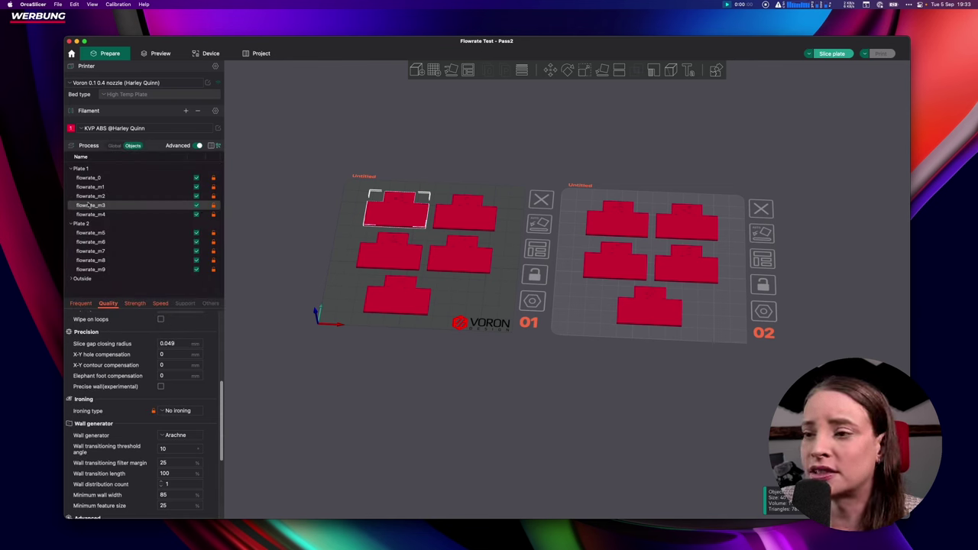
pyautogui.scroll(-4, 160, 337)
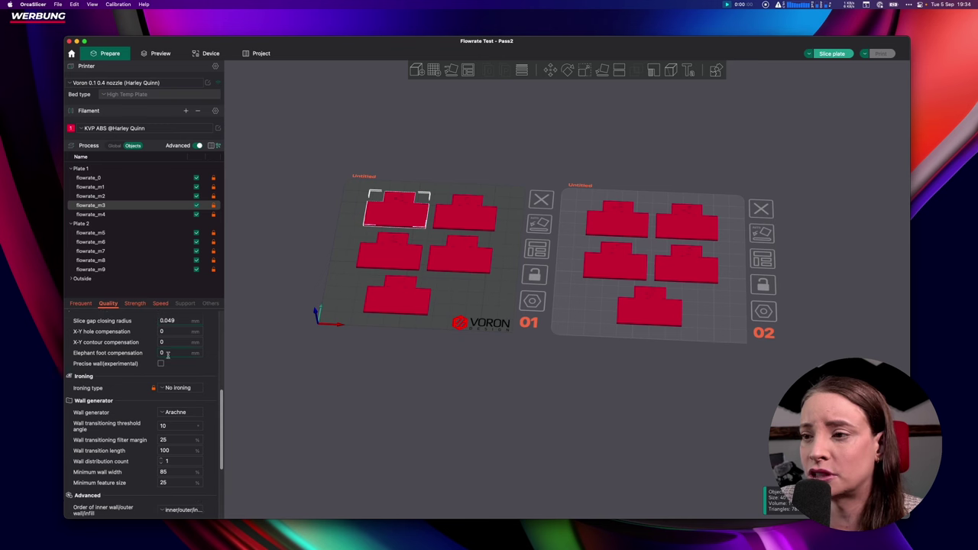
pyautogui.scroll(-1, 168, 362)
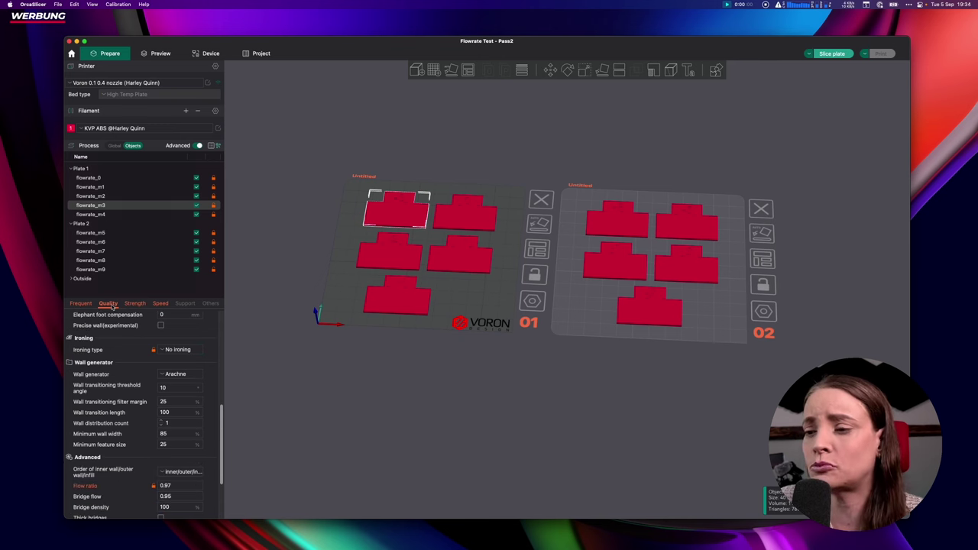
pyautogui.doubleClick(173, 485)
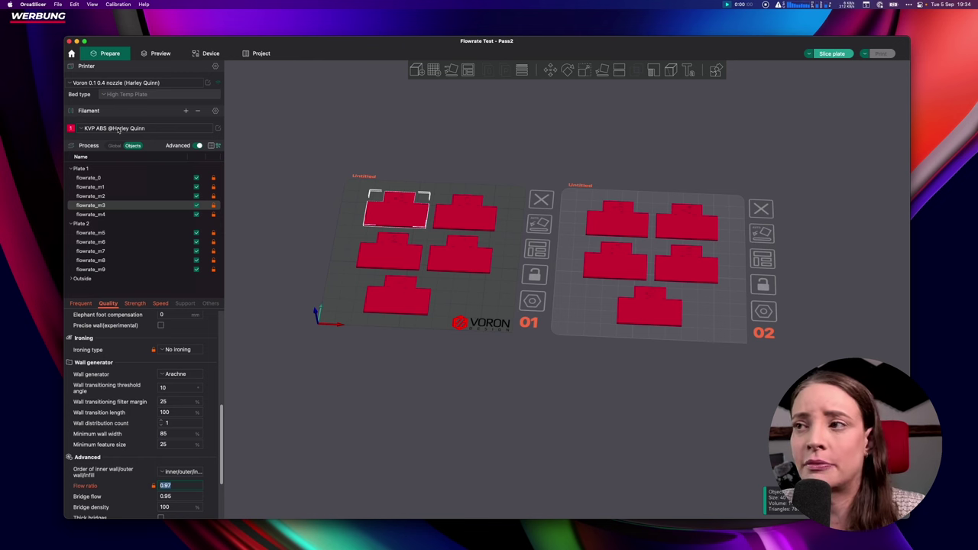
pyautogui.click(217, 129)
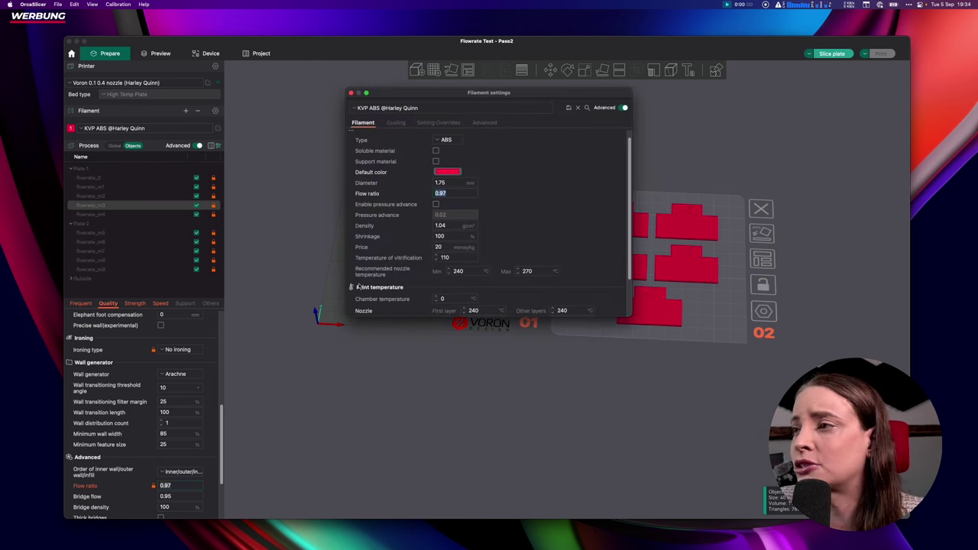
pyautogui.click(440, 192)
pyautogui.write('1')
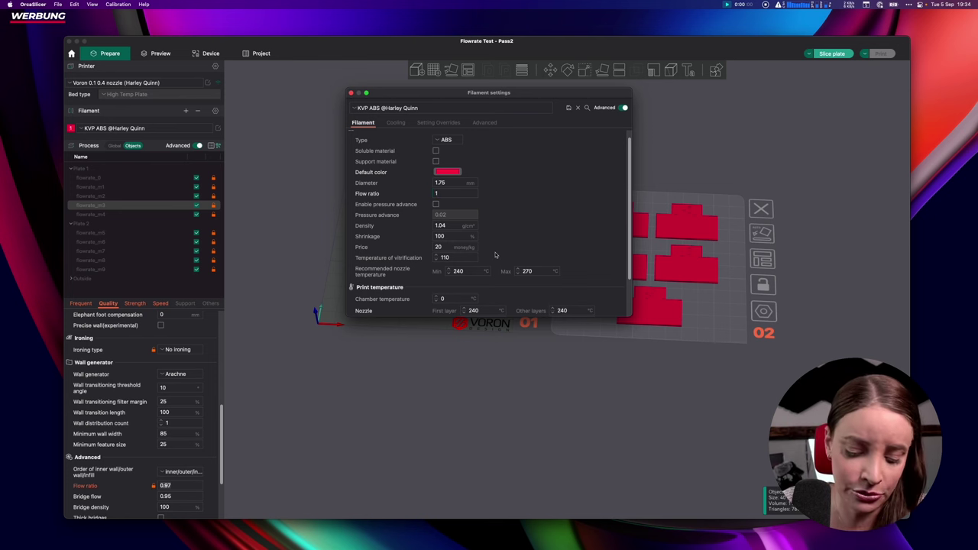
pyautogui.write('0')
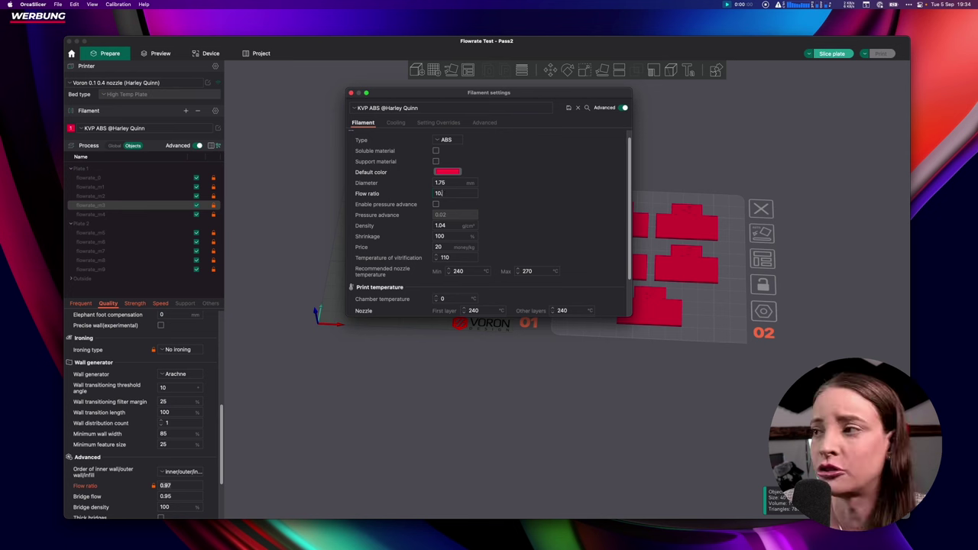
pyautogui.write('.97')
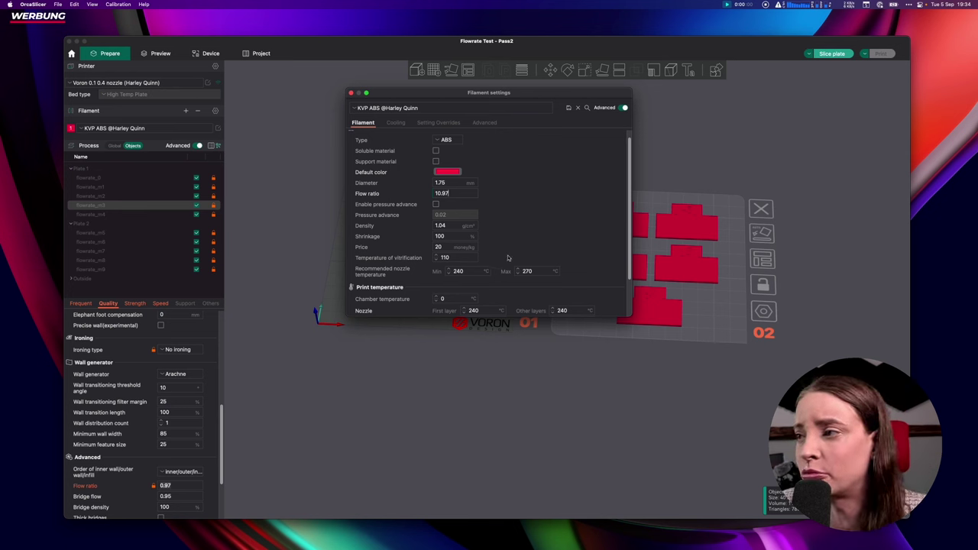
pyautogui.press('Left')
pyautogui.press('Left')
pyautogui.press('Left')
pyautogui.press('Left')
pyautogui.press('BackSpace')
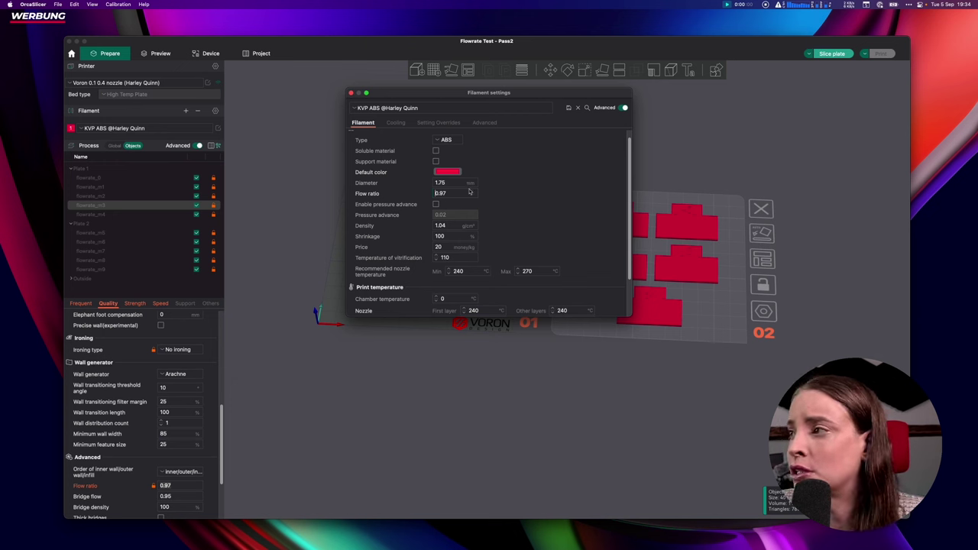
pyautogui.click(568, 109)
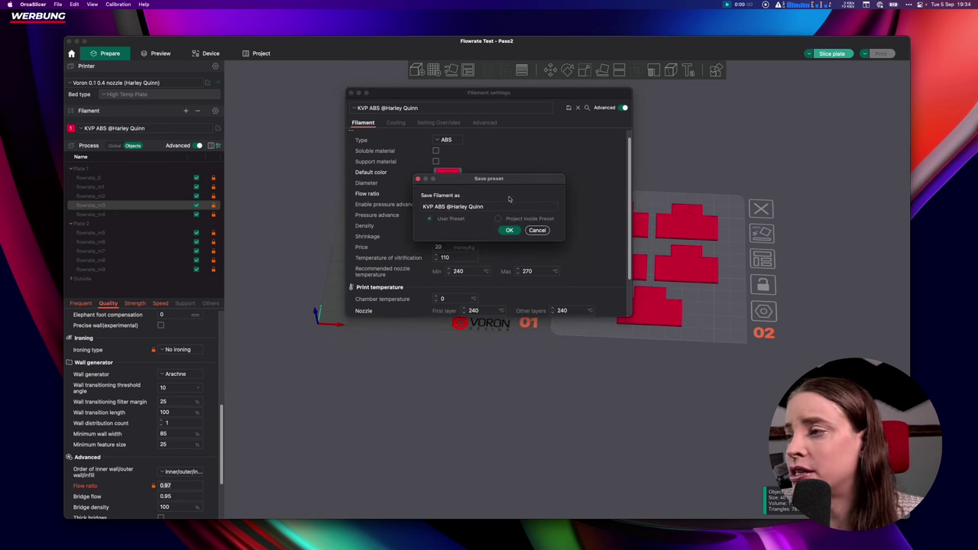
pyautogui.click(511, 231)
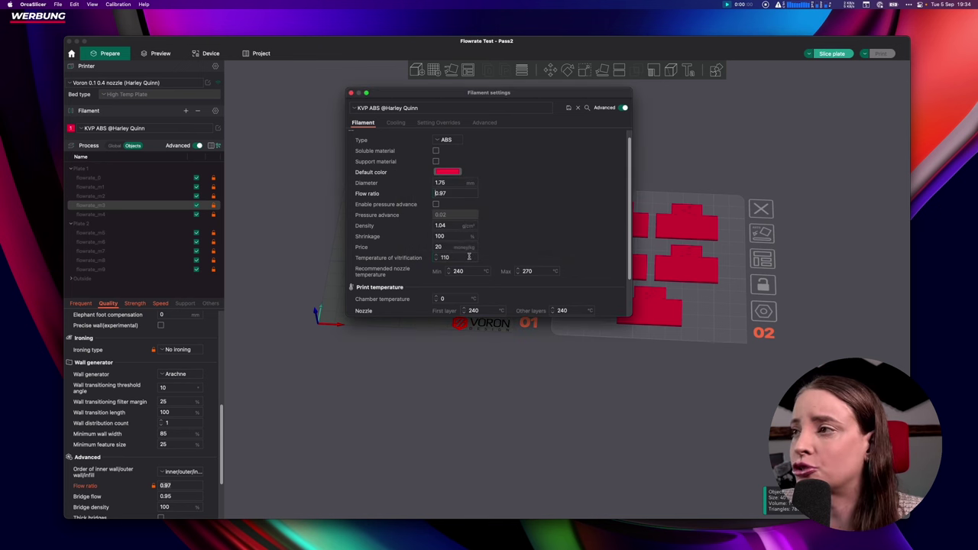
pyautogui.click(351, 92)
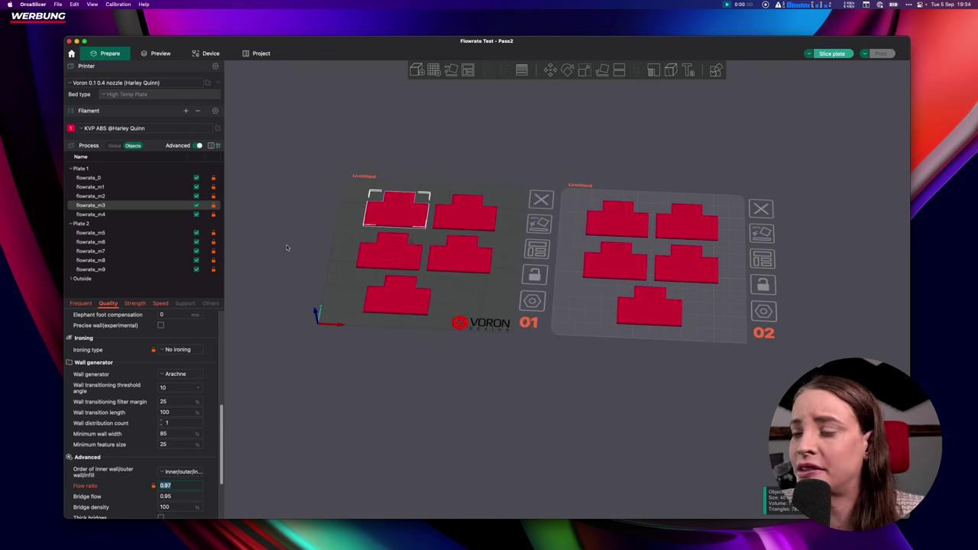
# Clear all flow-rate objects and generate a pressure advance PA Tower for a DDE extruder, from 0 to 0.1 in 0.002 steps, discarding preset changes.
pyautogui.press('super+a')
pyautogui.press('Delete')
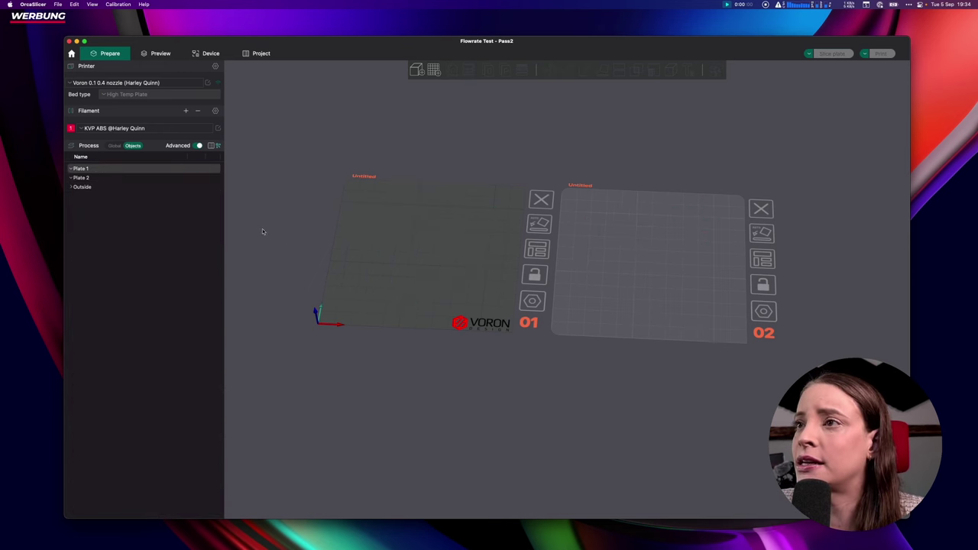
pyautogui.click(118, 4)
pyautogui.moveTo(117, 26)
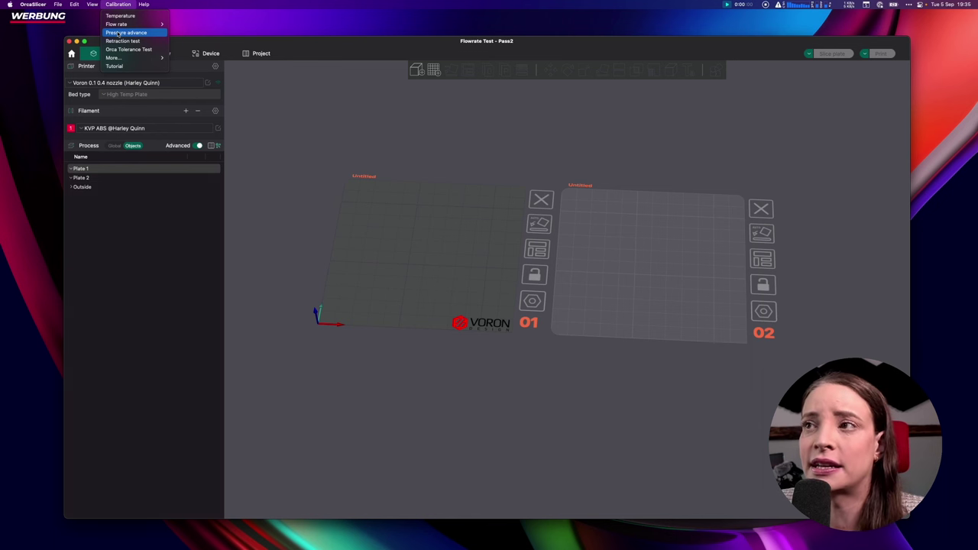
pyautogui.click(122, 32)
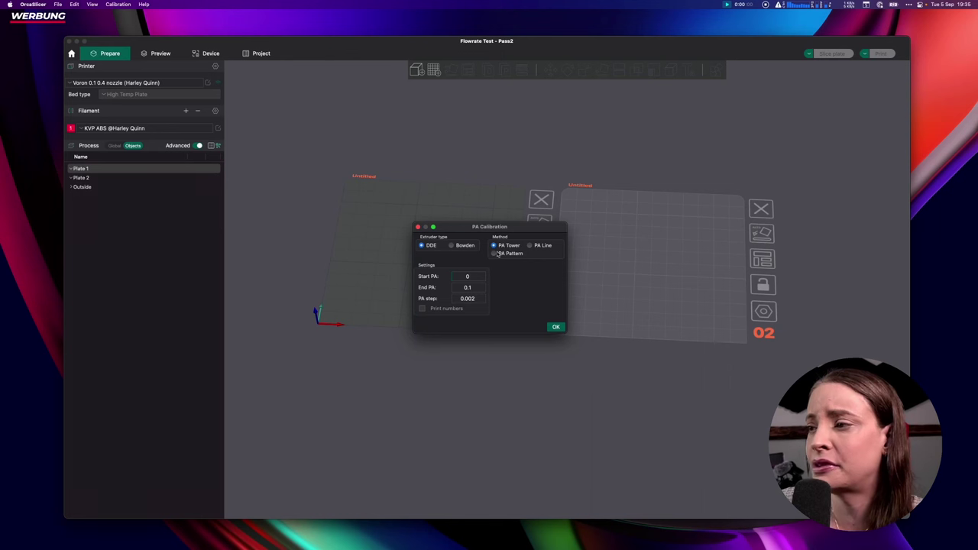
pyautogui.moveTo(479, 298); pyautogui.dragTo(456, 299)
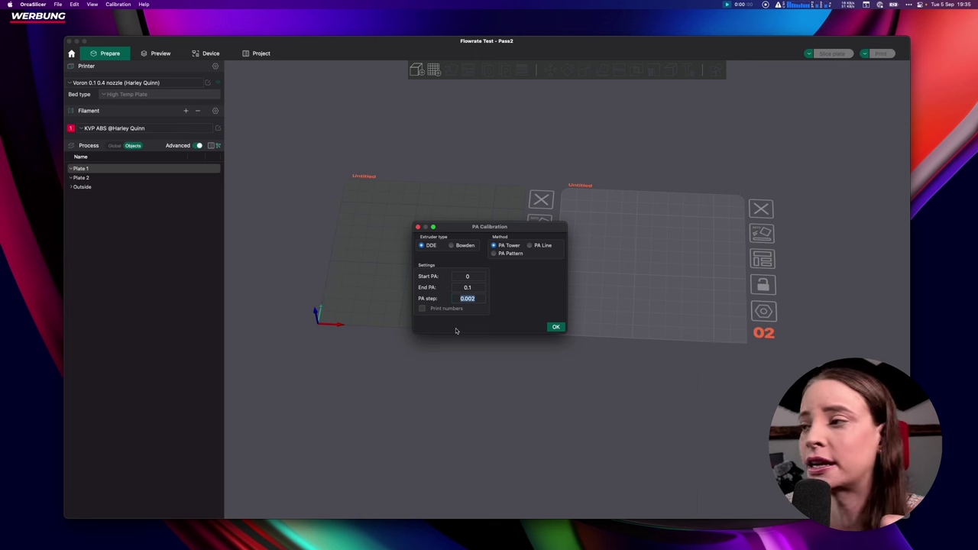
pyautogui.click(556, 327)
pyautogui.click(547, 379)
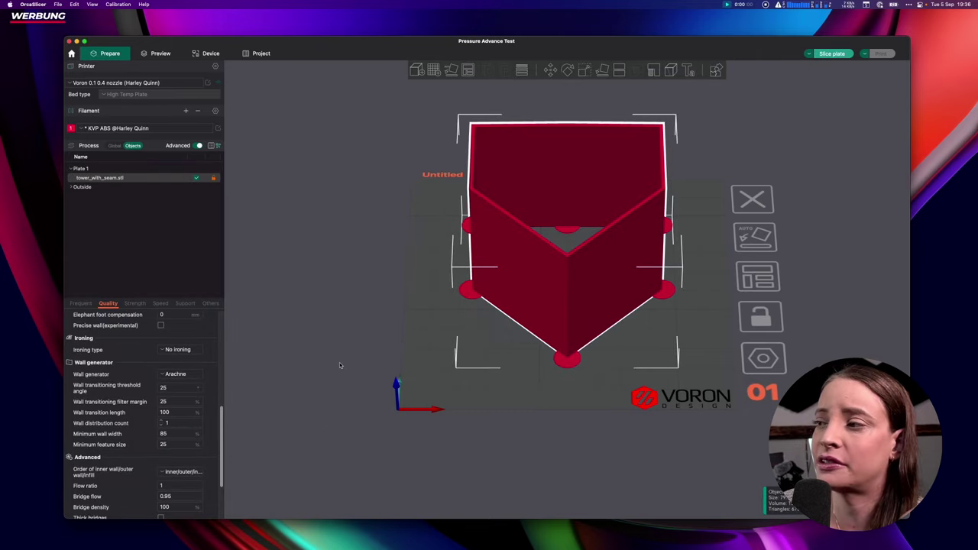
# Delete the pressure advance tower and generate a retraction test tower, discarding the changed preset settings.
pyautogui.moveTo(348, 384)
pyautogui.mouseDown()
pyautogui.moveTo(332, 367)
pyautogui.moveTo(376, 392)
pyautogui.moveTo(357, 365)
pyautogui.moveTo(372, 398)
pyautogui.moveTo(366, 386)
pyautogui.mouseUp()
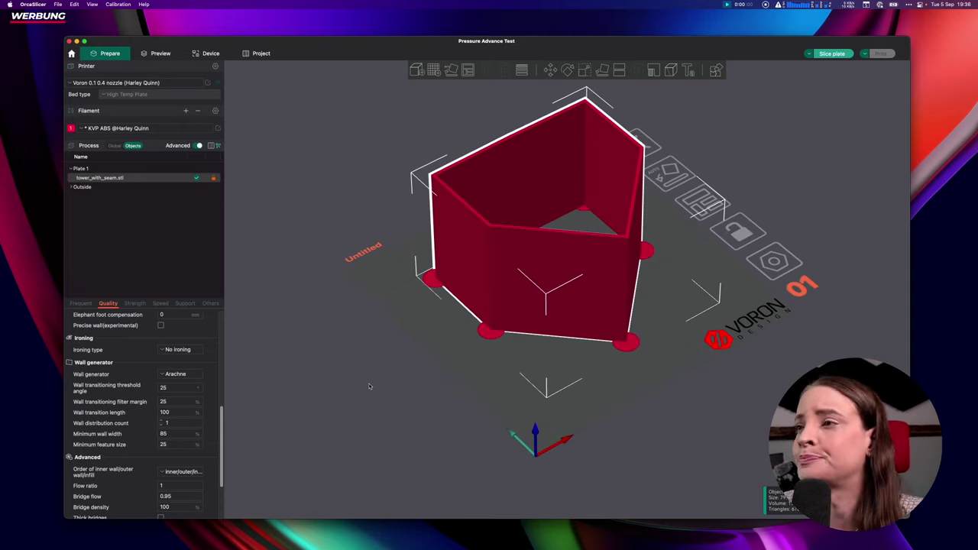
pyautogui.press('Delete')
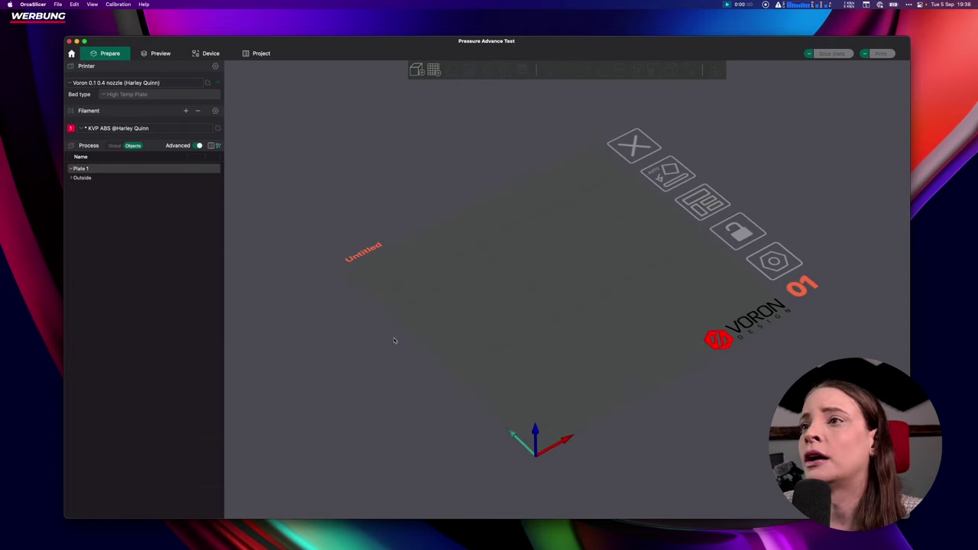
pyautogui.click(124, 5)
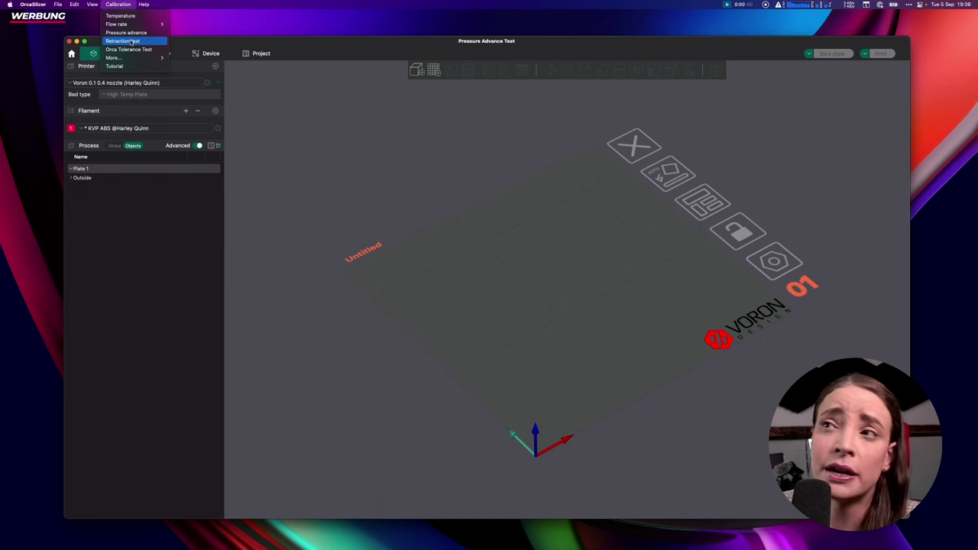
pyautogui.click(126, 41)
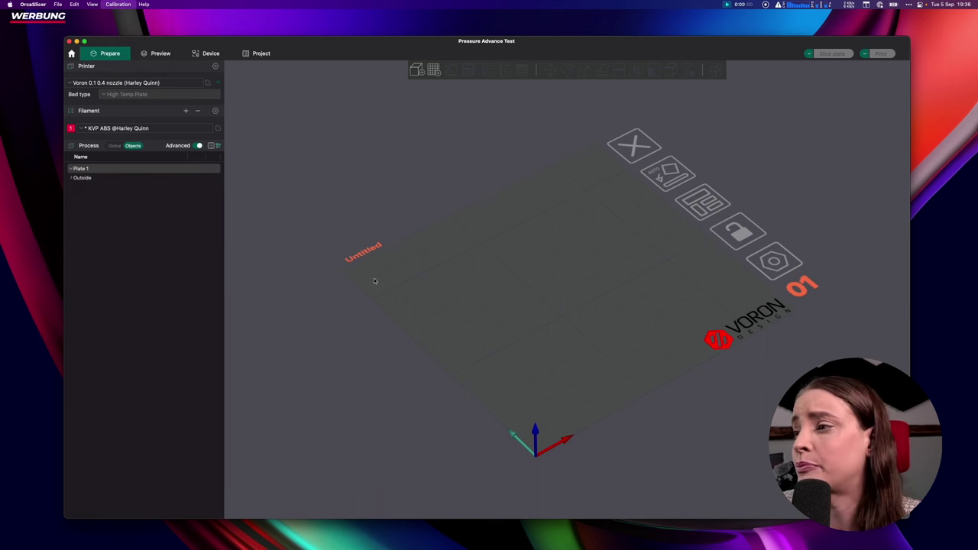
pyautogui.click(527, 288)
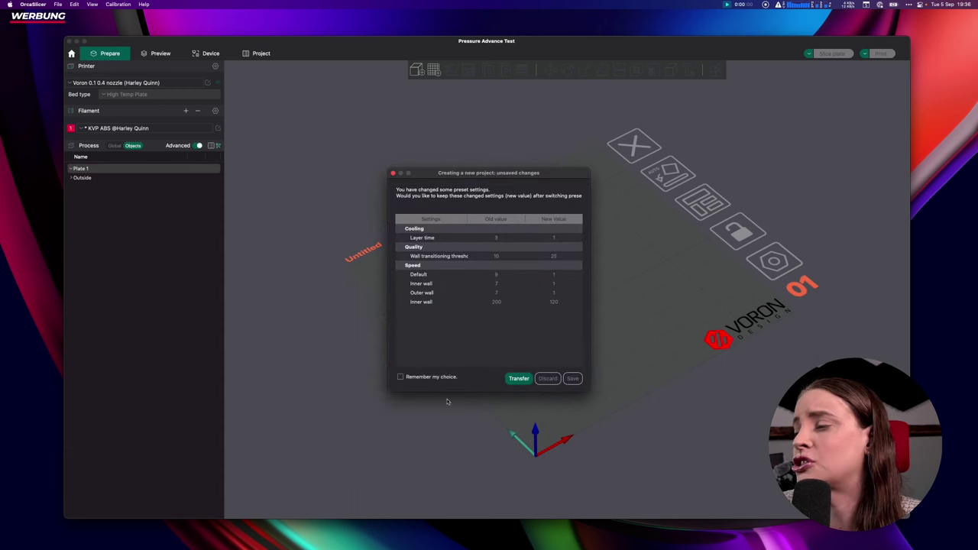
pyautogui.click(547, 381)
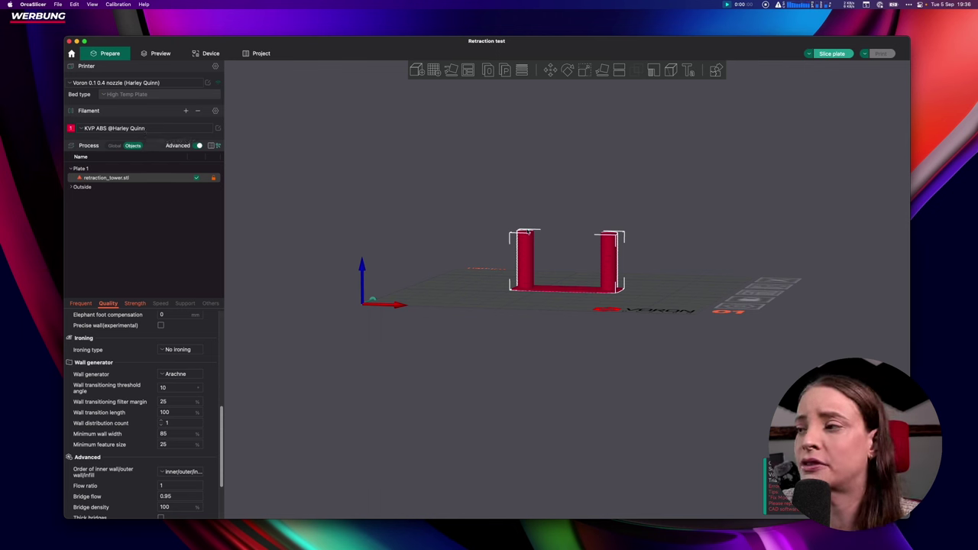
# Delete the retraction tower and load the Orca Tolerance Test model.
pyautogui.moveTo(515, 328); pyautogui.dragTo(526, 278)
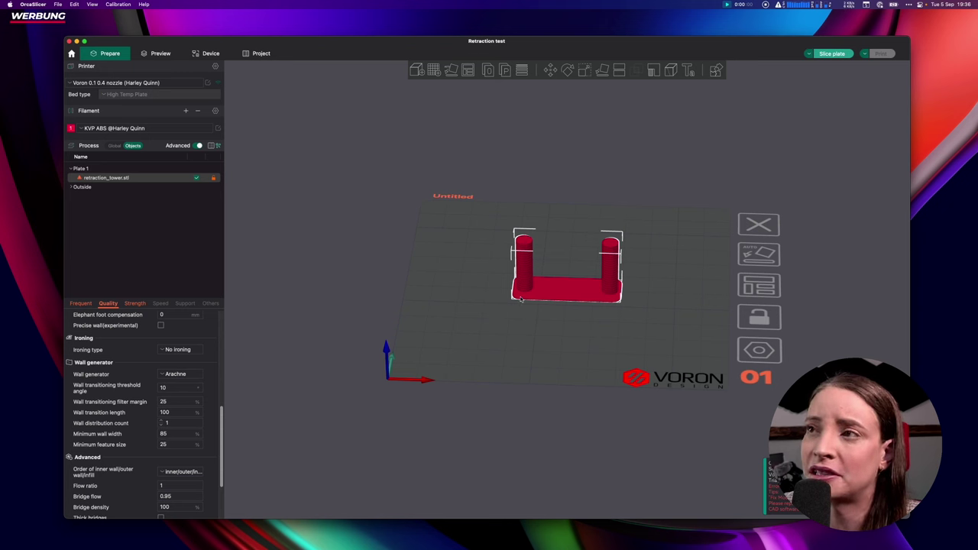
pyautogui.press('Delete')
pyautogui.click(118, 5)
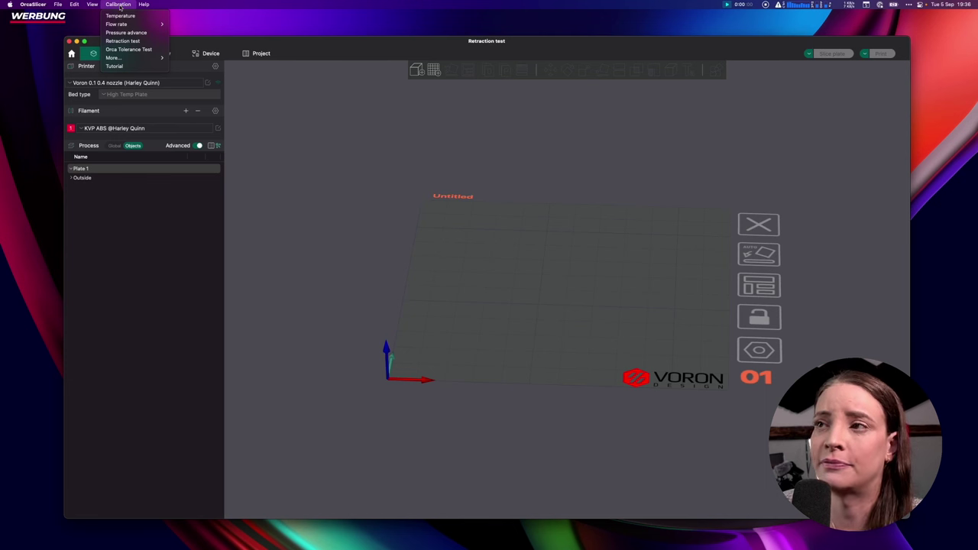
pyautogui.click(122, 50)
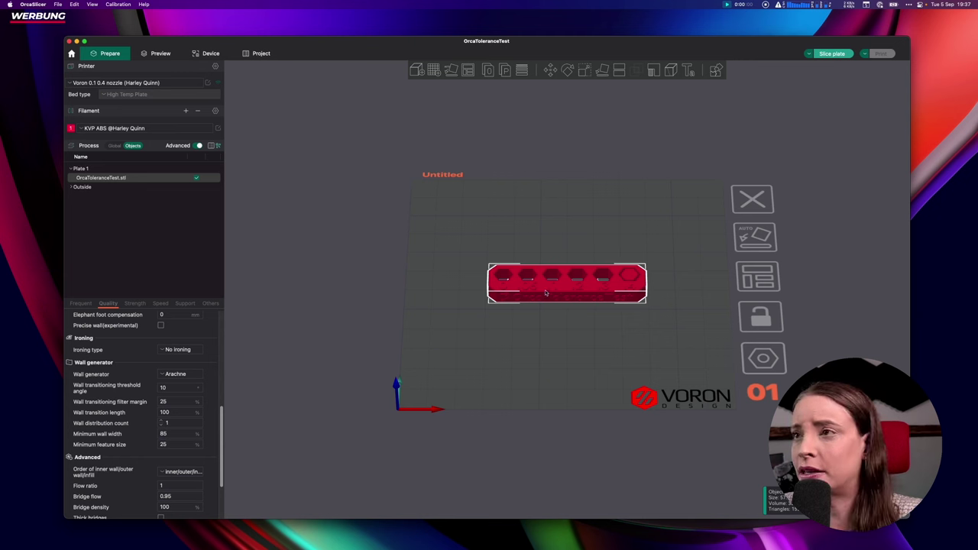
# Remove the tolerance test model from the plate and view the additional calibration tests on offer.
pyautogui.press('Delete')
pyautogui.click(122, 3)
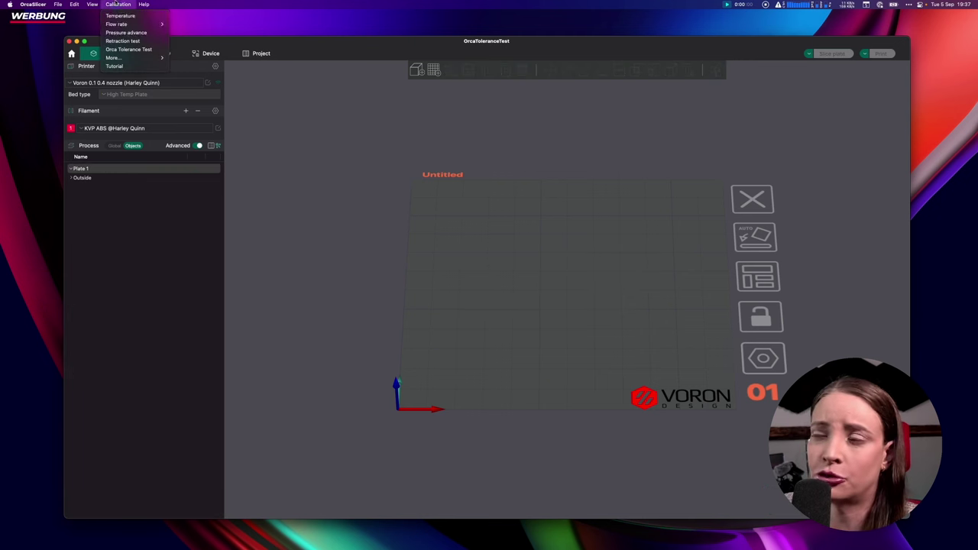
pyautogui.moveTo(122, 57)
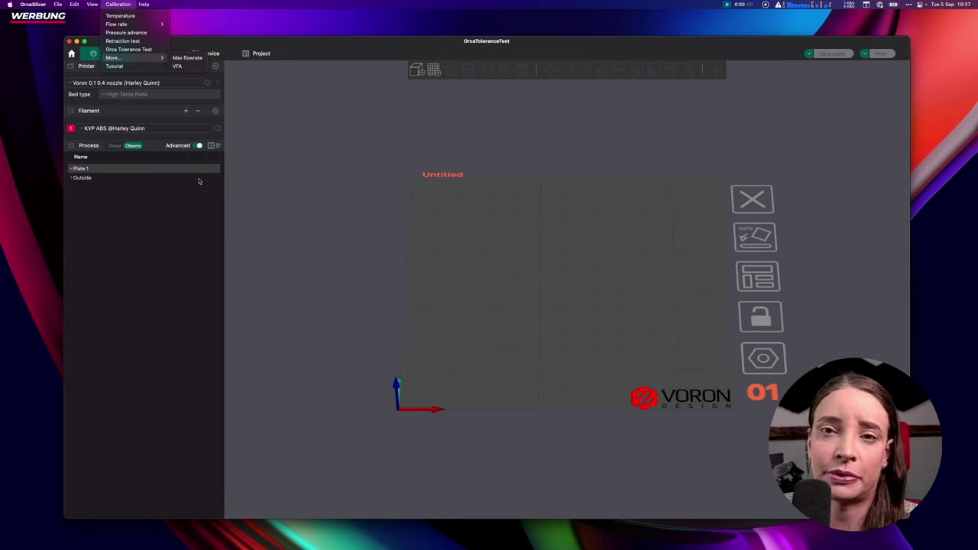
pyautogui.click(278, 235)
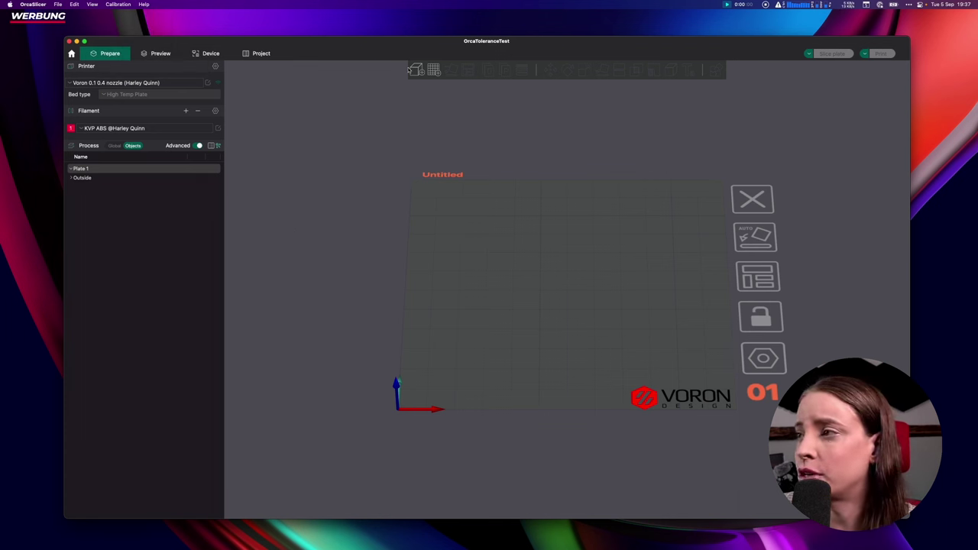
# Import OrcaToleranceTest.stl onto the plate and inspect the end of its toolpath in the sliced preview.
pyautogui.click(417, 70)
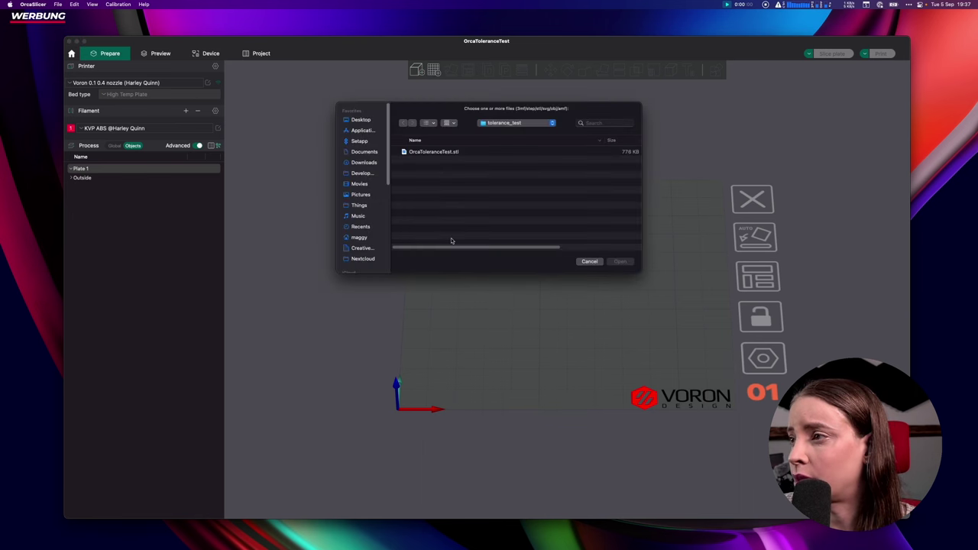
pyautogui.click(437, 152)
pyautogui.doubleClick(438, 152)
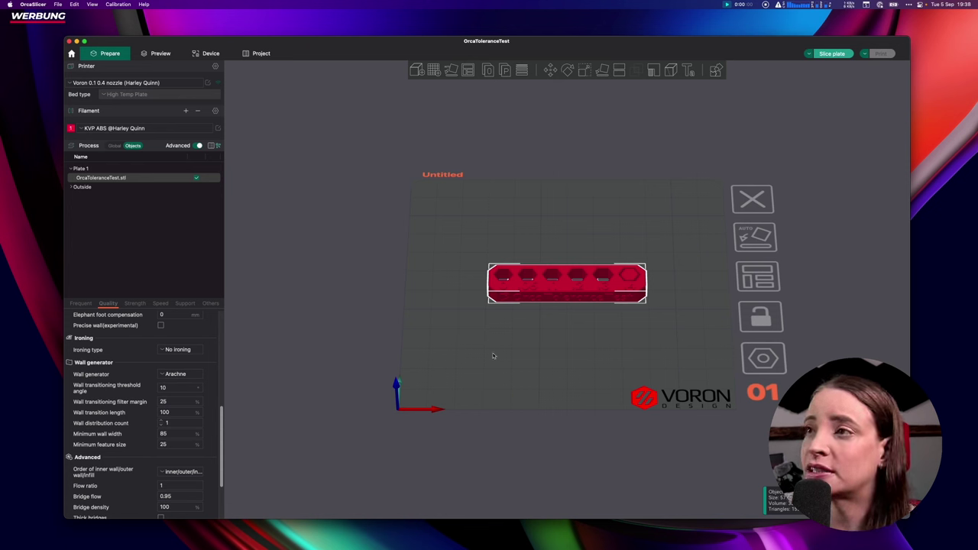
pyautogui.click(160, 54)
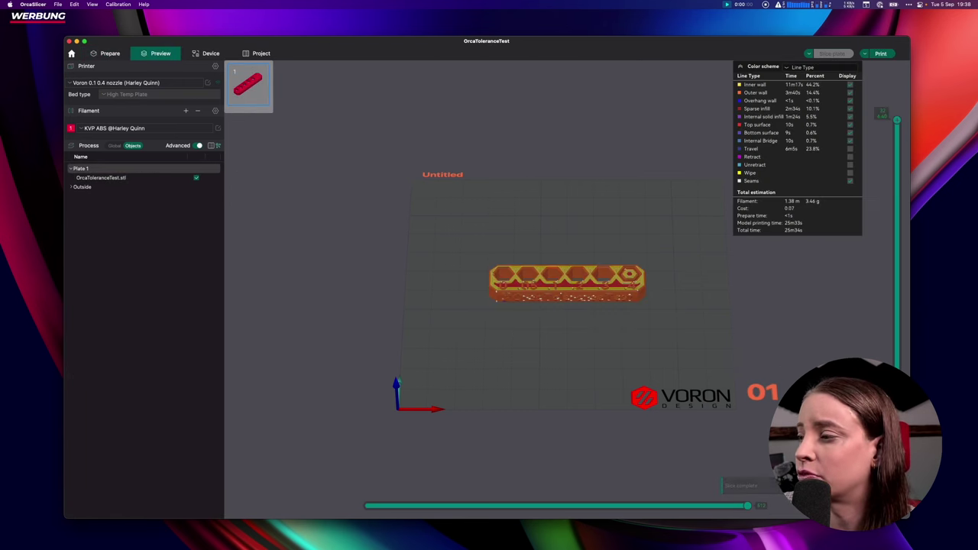
pyautogui.moveTo(743, 506)
pyautogui.mouseDown()
pyautogui.moveTo(513, 490)
pyautogui.moveTo(370, 497)
pyautogui.moveTo(753, 504)
pyautogui.mouseUp()
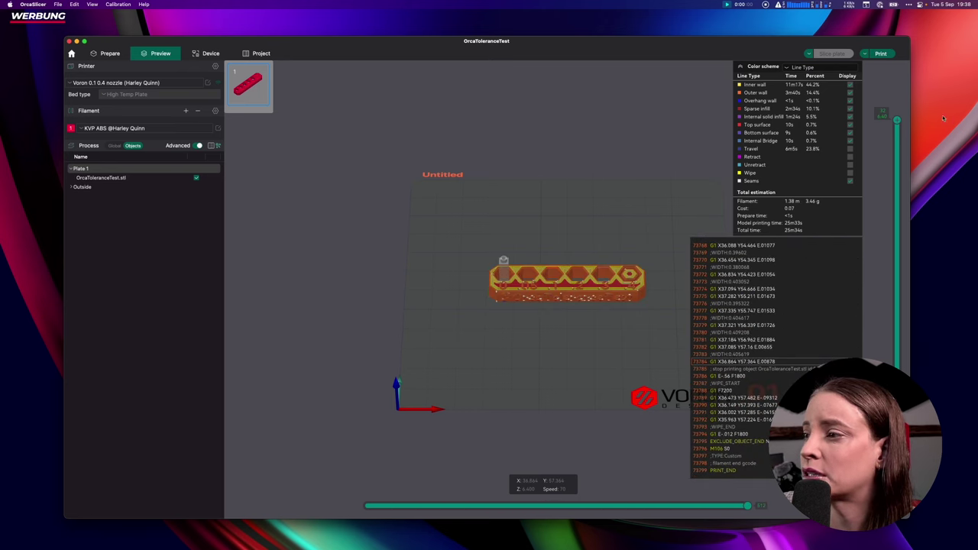
# Step the sliced preview down to the 5 mm layer and back to the top, and view the slicing and print options.
pyautogui.moveTo(897, 121); pyautogui.dragTo(898, 194)
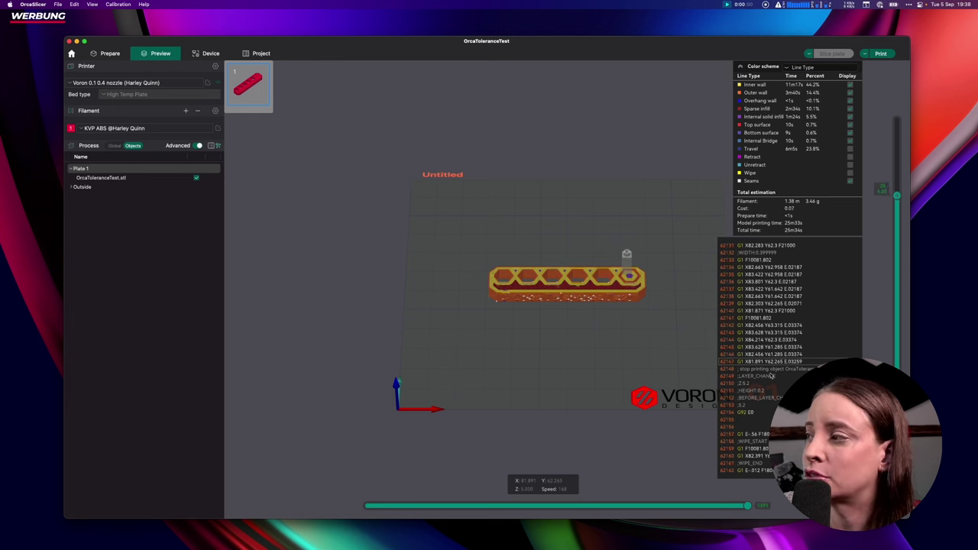
pyautogui.moveTo(897, 195); pyautogui.dragTo(898, 120)
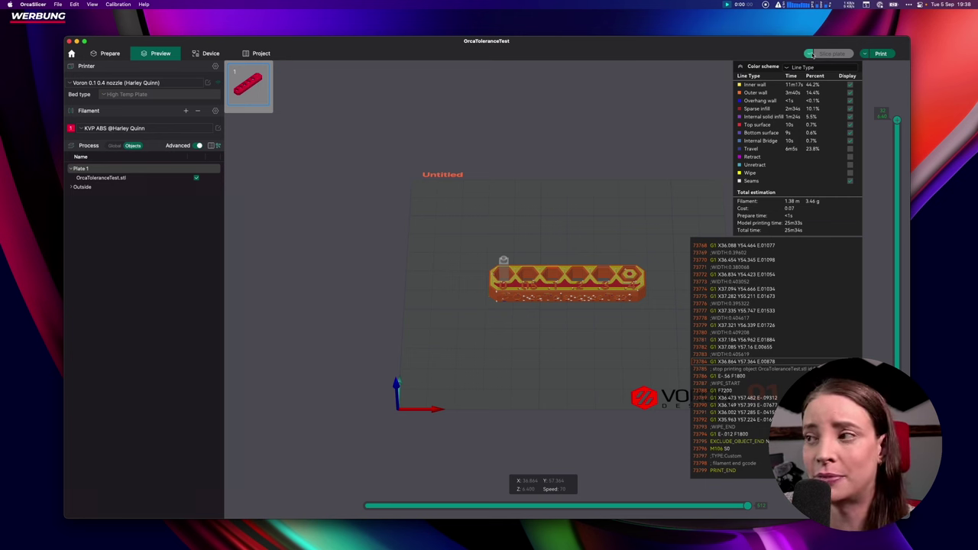
pyautogui.click(810, 54)
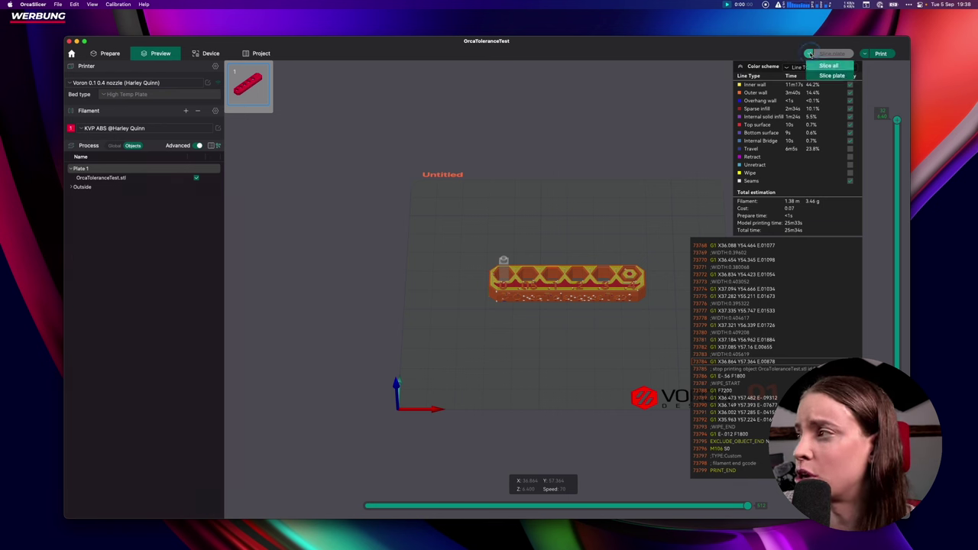
pyautogui.click(824, 76)
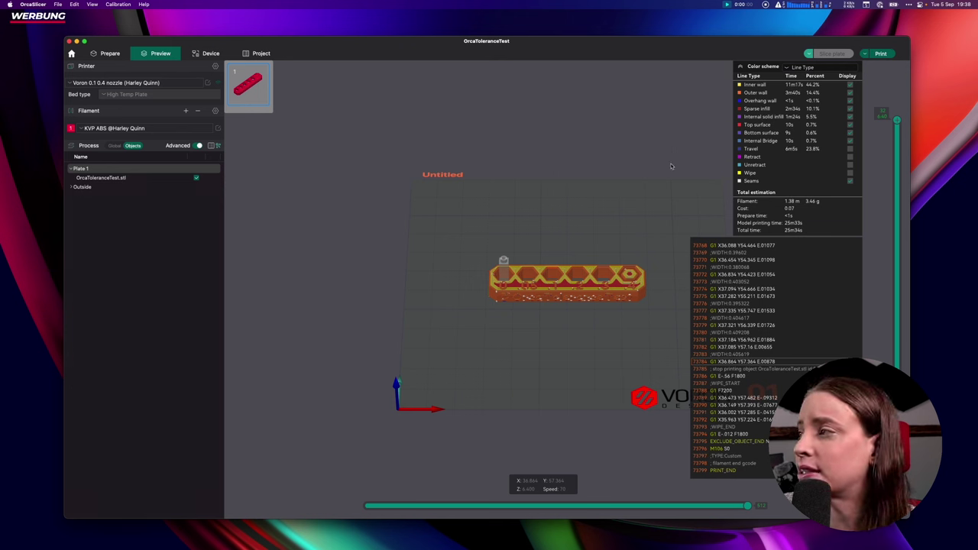
pyautogui.click(871, 55)
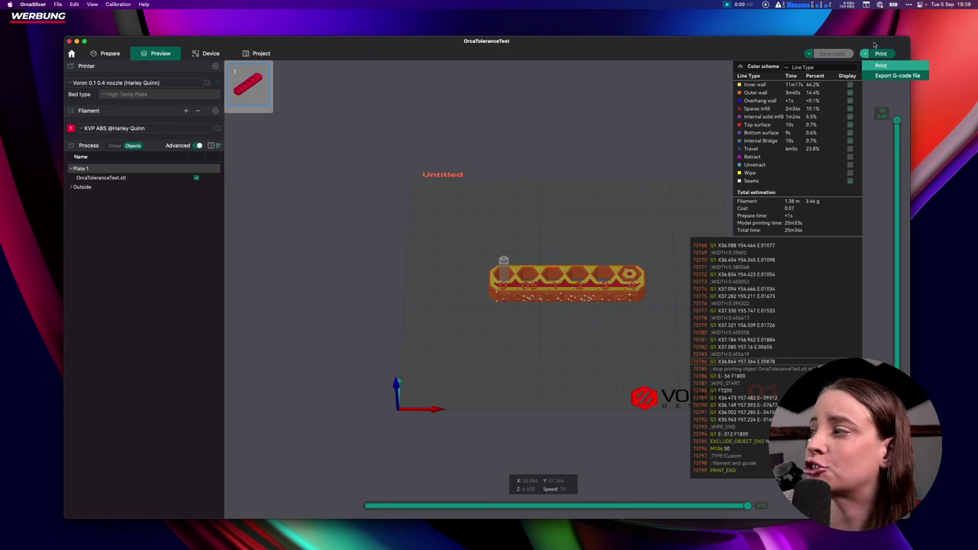
pyautogui.click(887, 53)
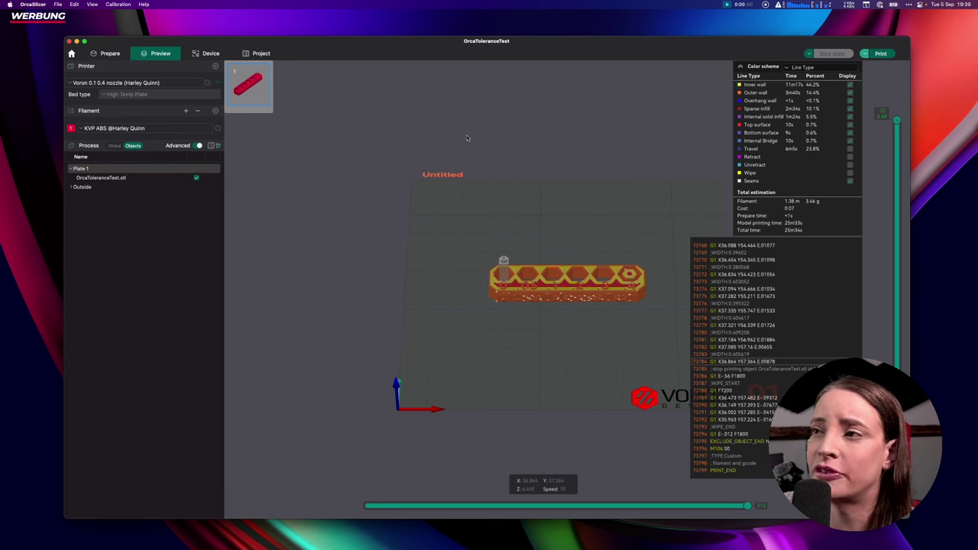
# Review the physical printer's host settings and available host types, test the Octo/Klipper connection, and accept the settings.
pyautogui.click(218, 84)
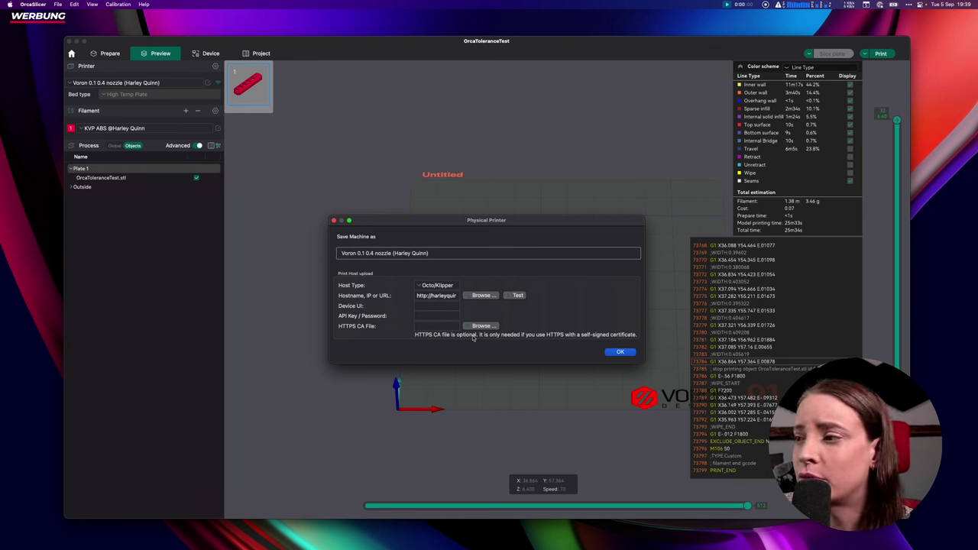
pyautogui.click(452, 286)
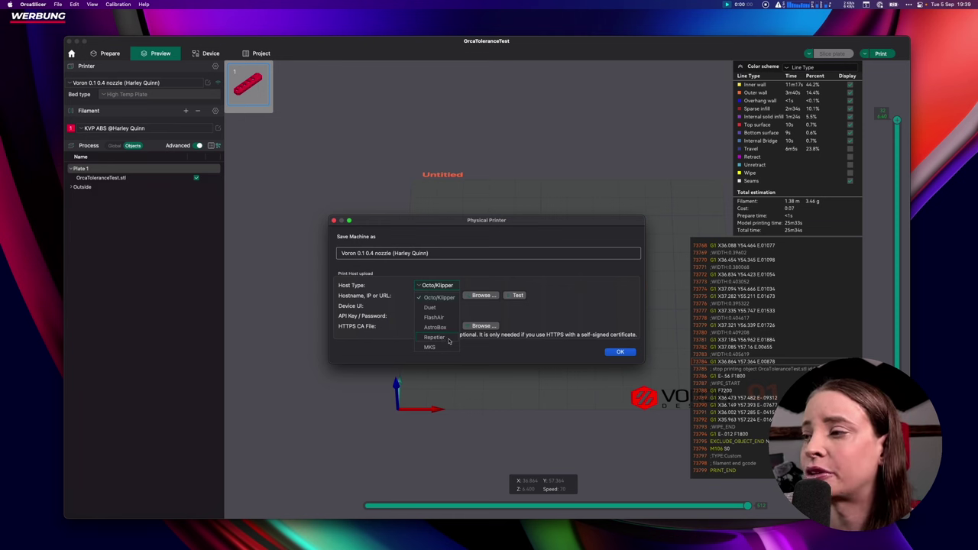
pyautogui.click(528, 354)
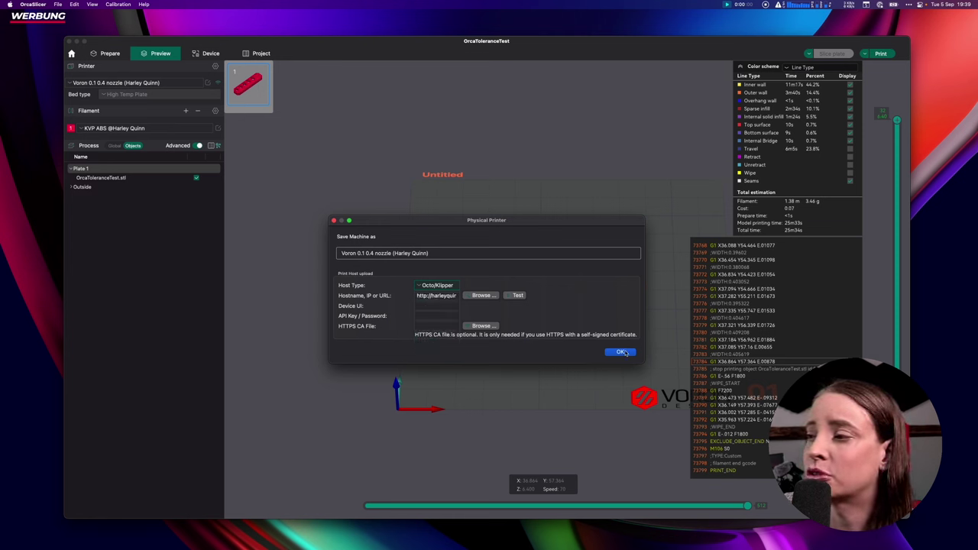
pyautogui.click(519, 296)
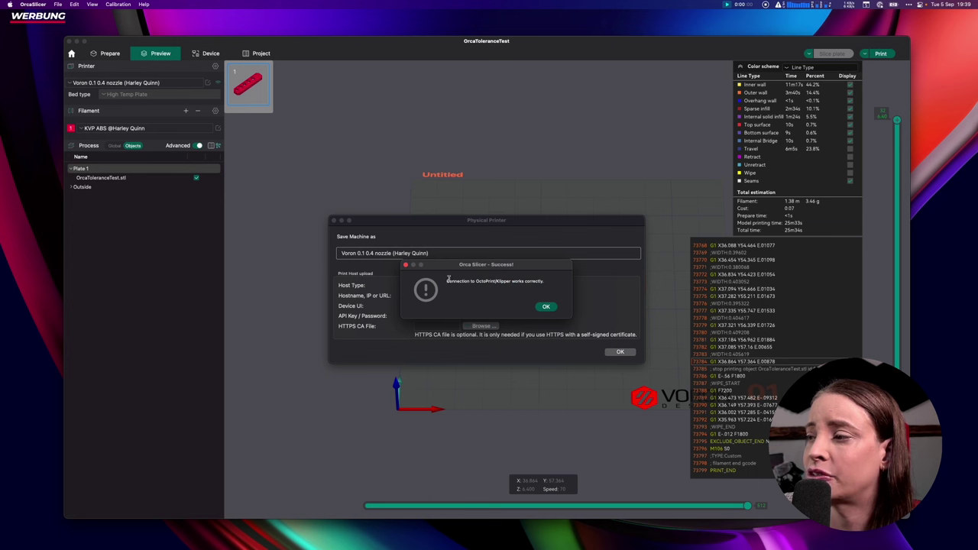
pyautogui.click(546, 308)
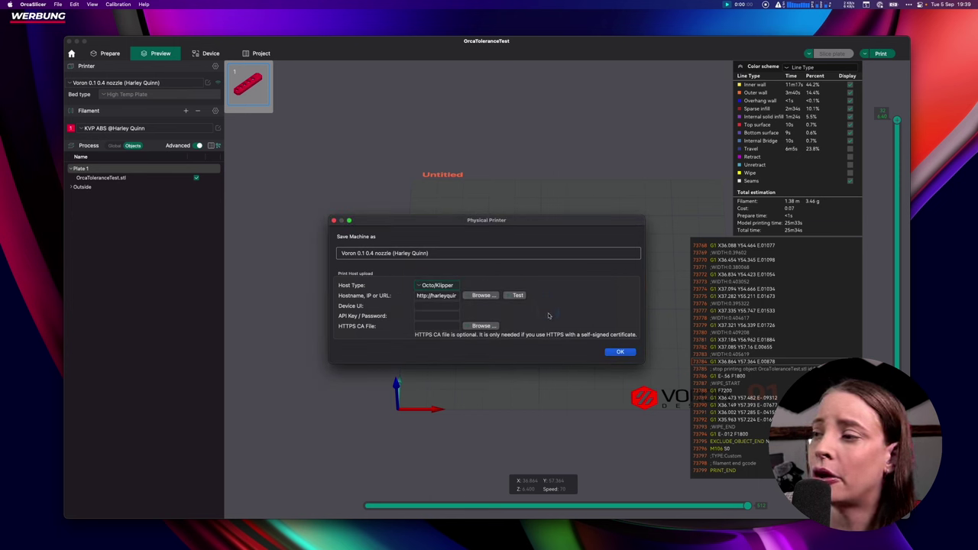
pyautogui.click(430, 317)
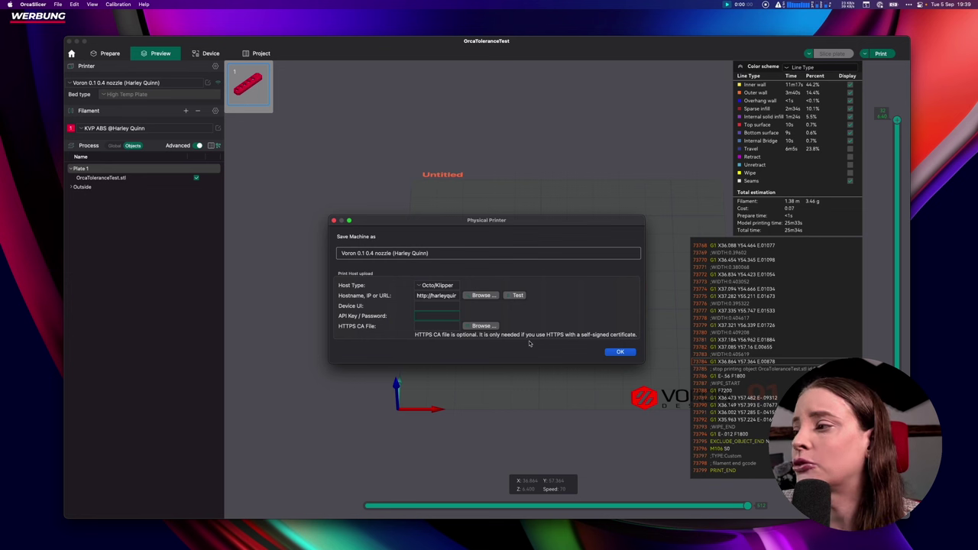
pyautogui.click(617, 351)
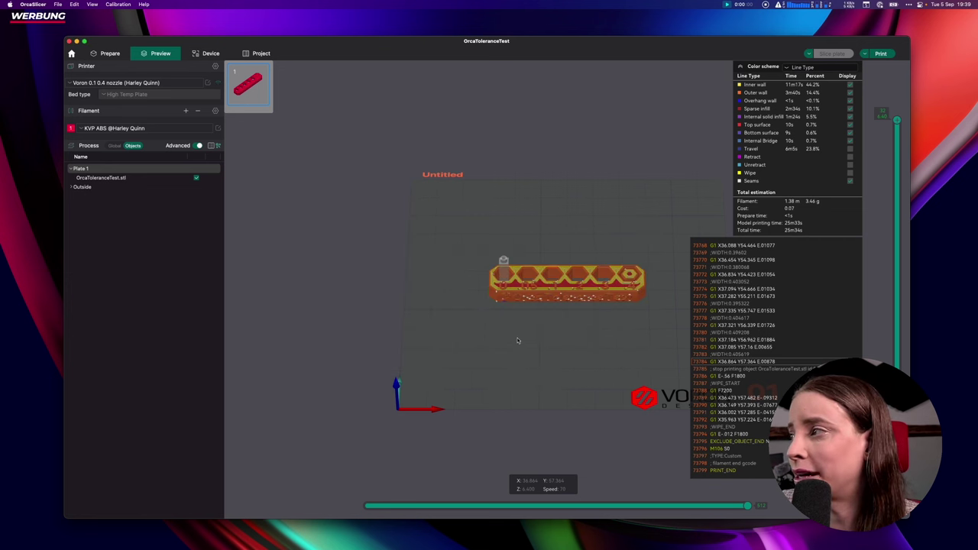
# View the upload and print options for sending the tolerance test G-code to the printer, and cancel.
pyautogui.click(881, 54)
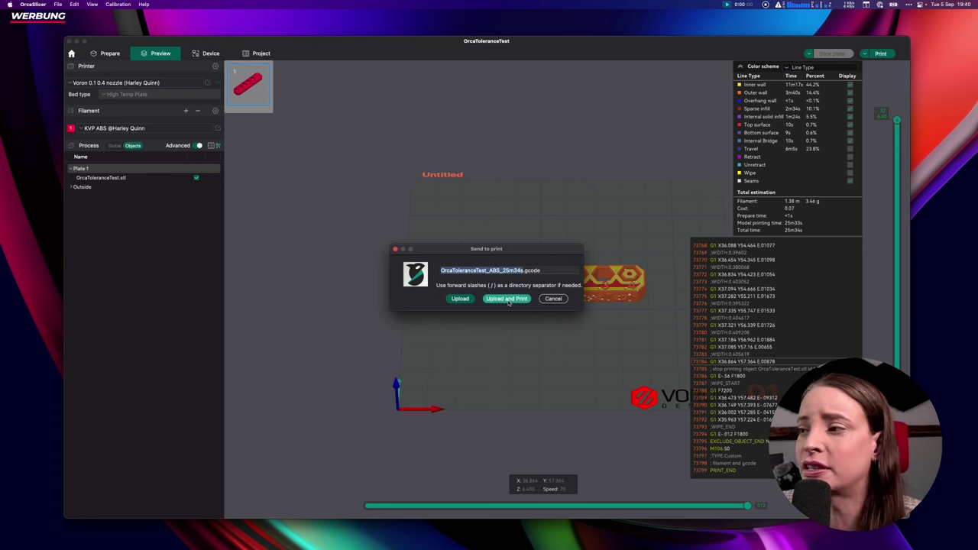
pyautogui.click(553, 299)
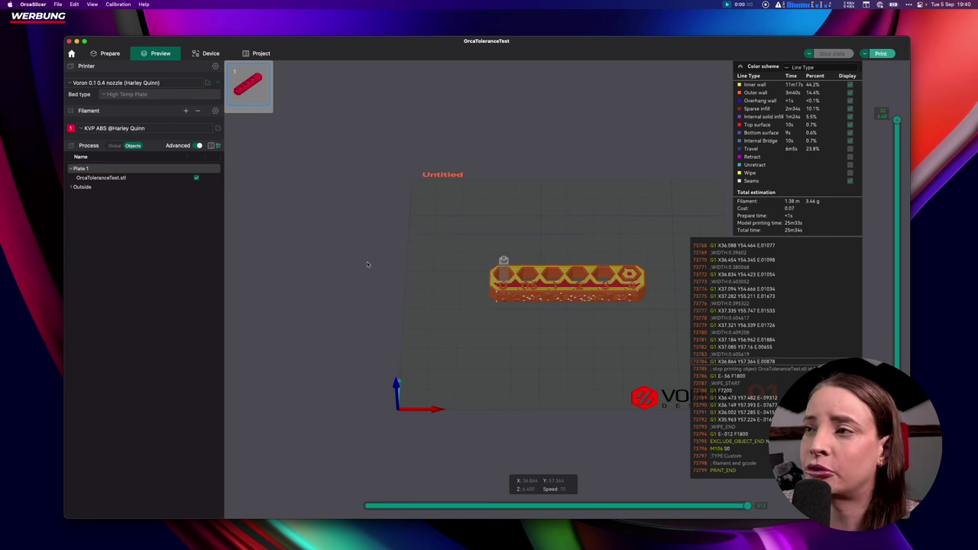
# Home all axes from the printer's dashboard and move flowrate_m5_KVP_ABS_16m18s_Pass2_2.gcode into the Testdrucke folder.
pyautogui.click(210, 53)
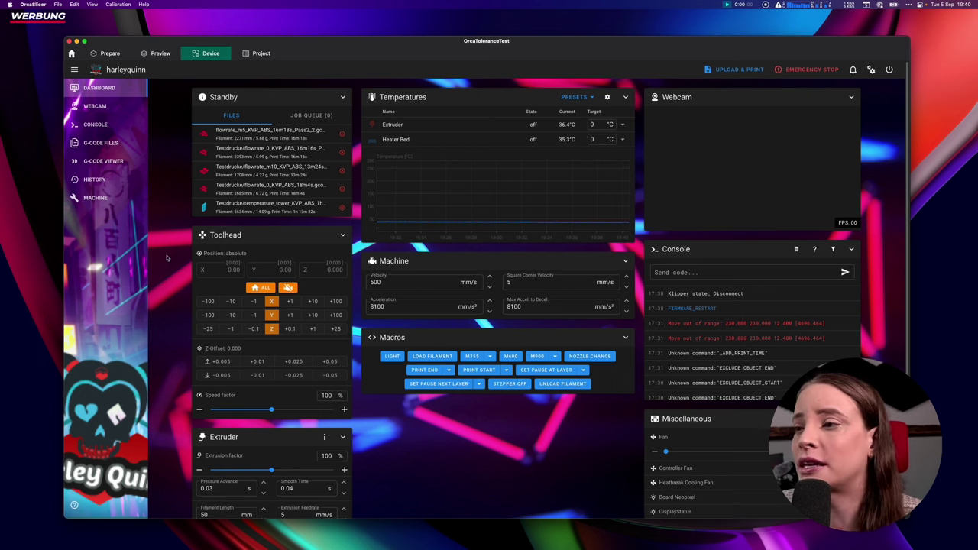
pyautogui.click(259, 287)
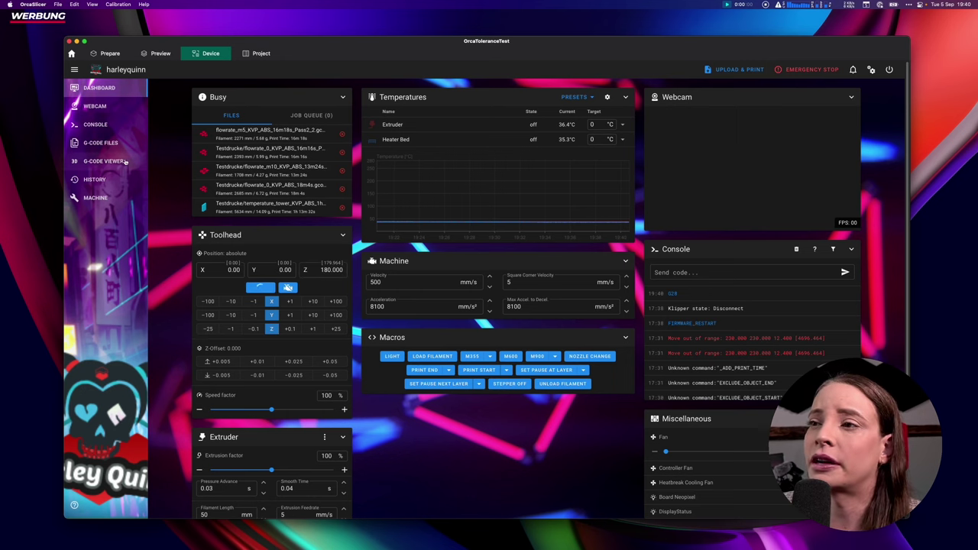
pyautogui.click(107, 143)
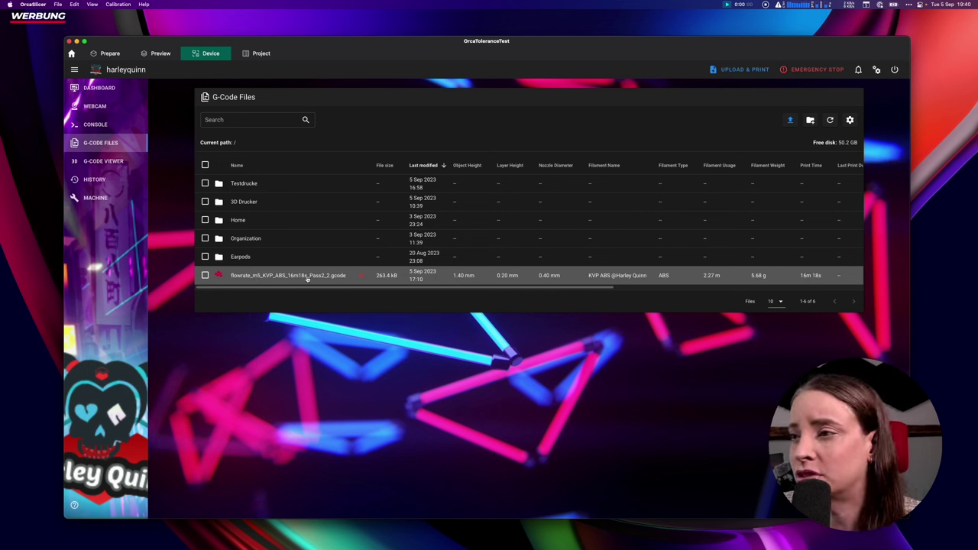
pyautogui.moveTo(298, 276); pyautogui.dragTo(244, 186)
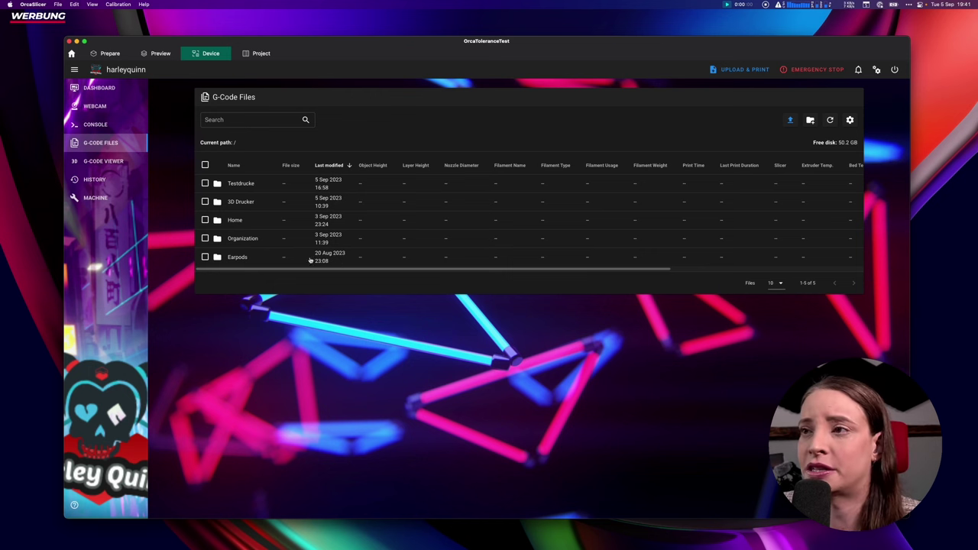
# Open macros.cfg from the printer's config files, switching to Mainsail in the browser, and examine the chamber line of the PRINT_START macro.
pyautogui.click(111, 198)
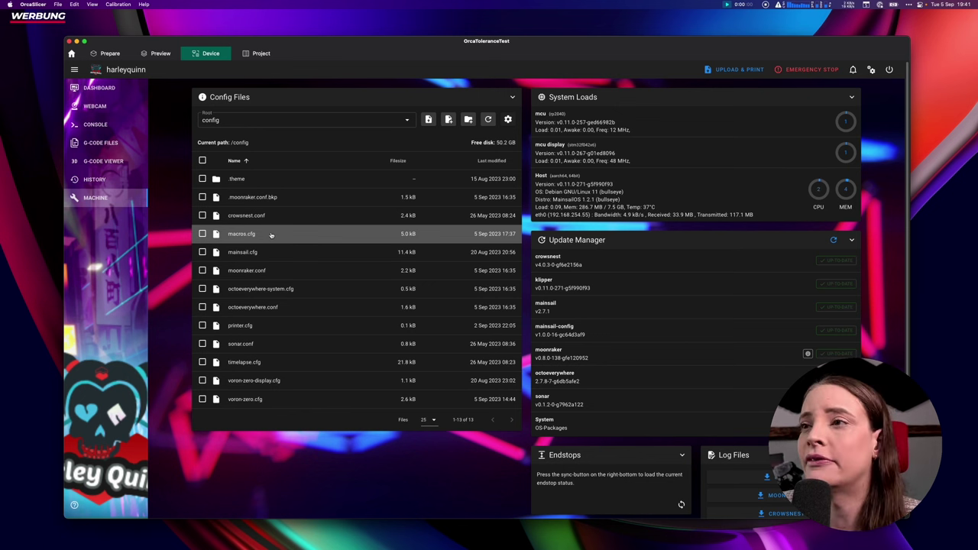
pyautogui.click(270, 235)
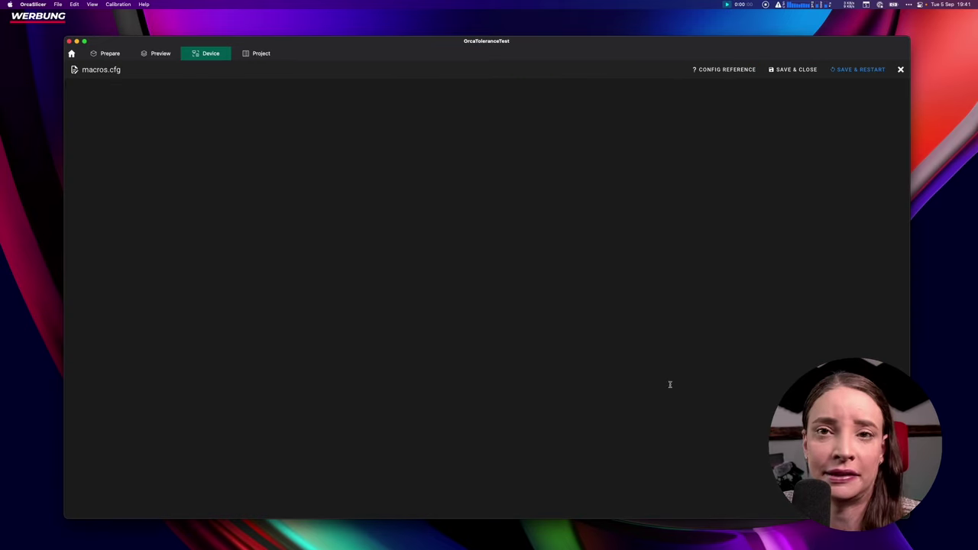
pyautogui.press('super+Tab')
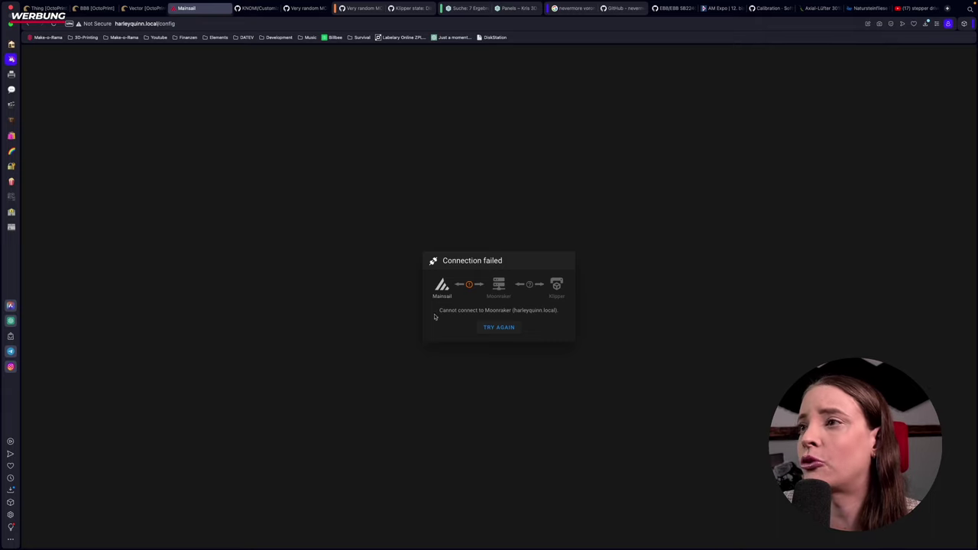
pyautogui.click(496, 327)
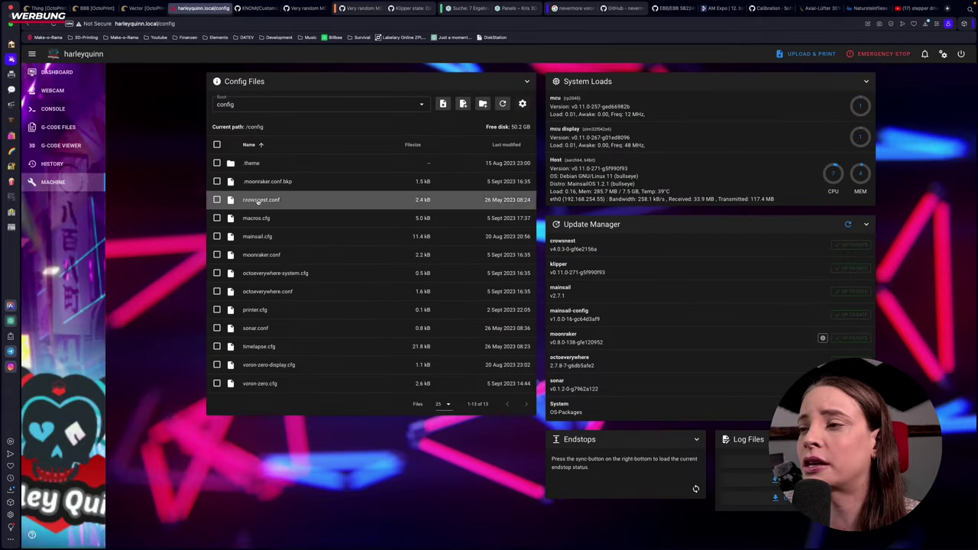
pyautogui.click(253, 218)
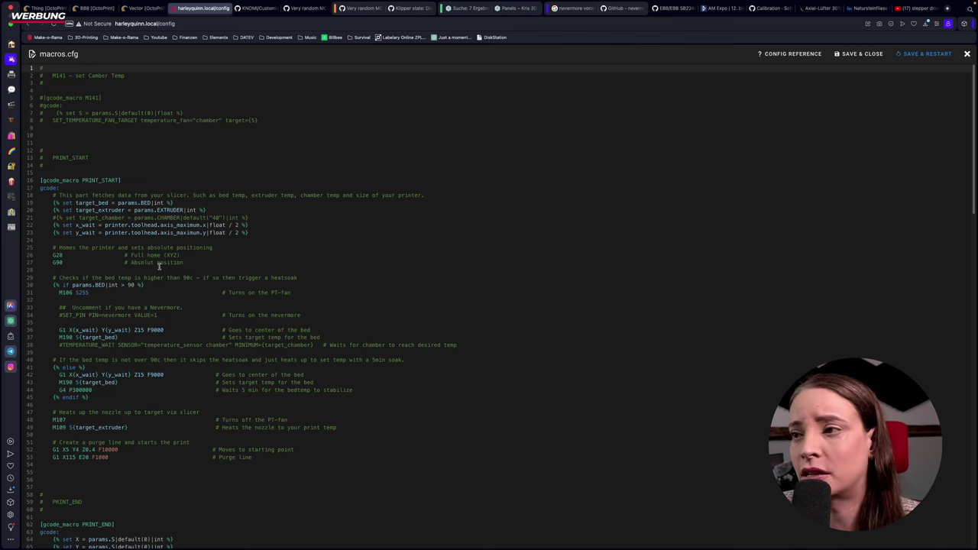
pyautogui.moveTo(99, 219); pyautogui.dragTo(210, 218)
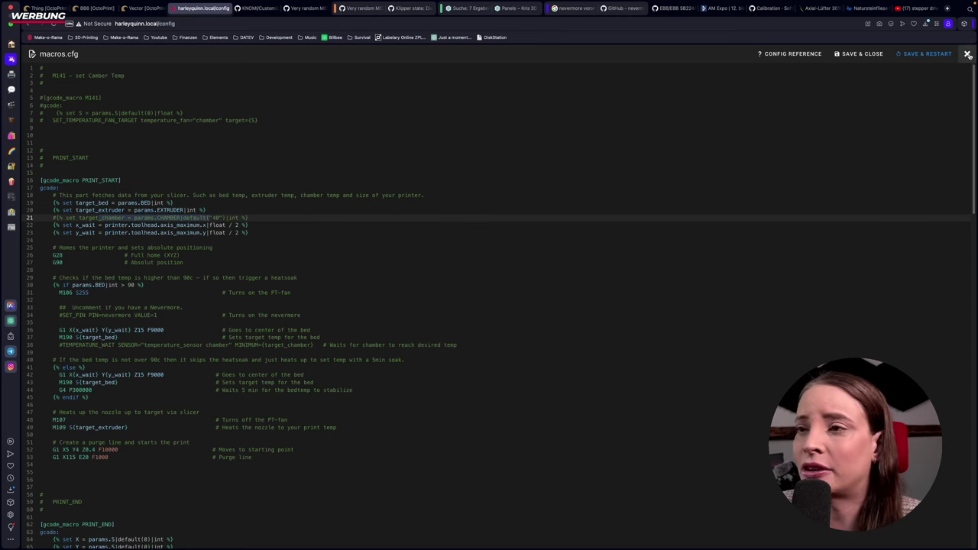
pyautogui.click(967, 54)
# Switch back to OrcaSlicer, close macros.cfg and delete the tolerance test model from the plate.
pyautogui.press('super+Tab')
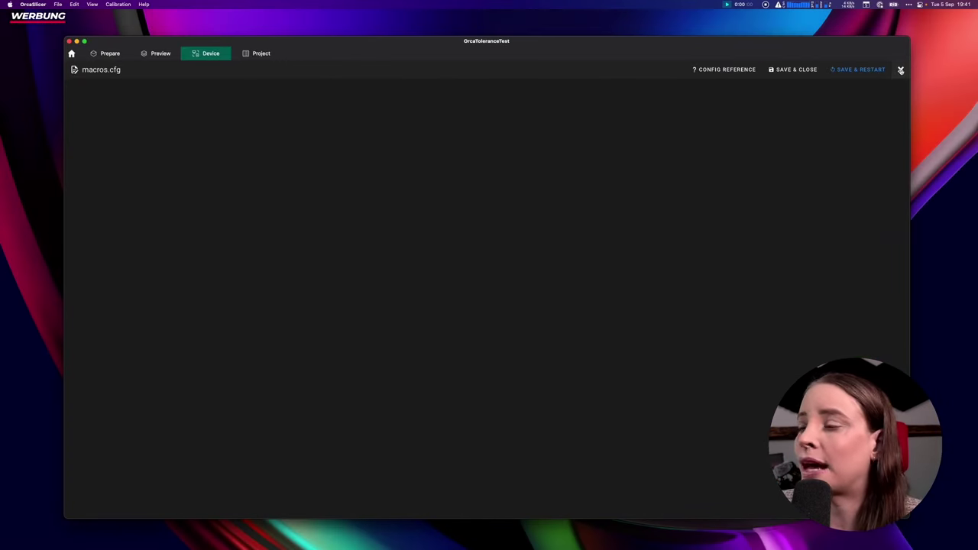
pyautogui.click(901, 70)
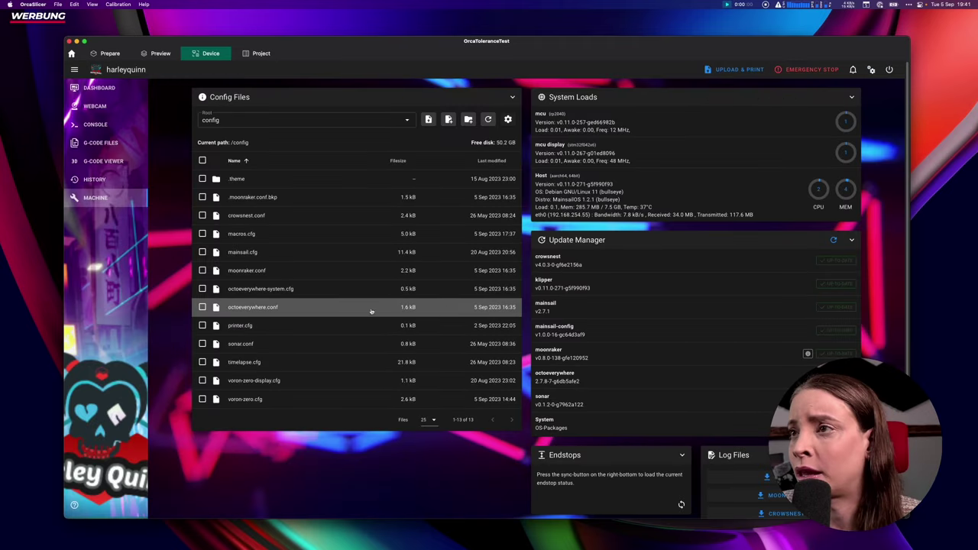
pyautogui.click(160, 55)
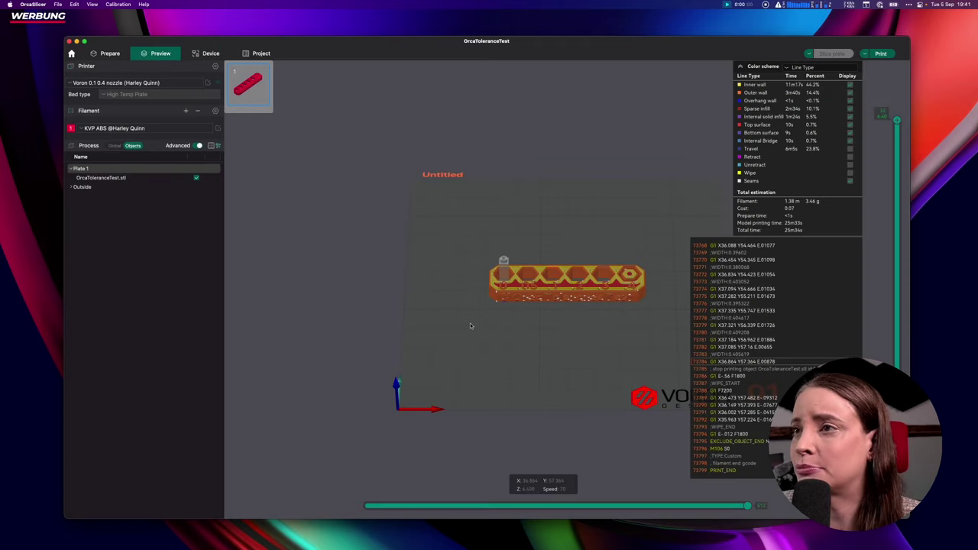
pyautogui.click(110, 53)
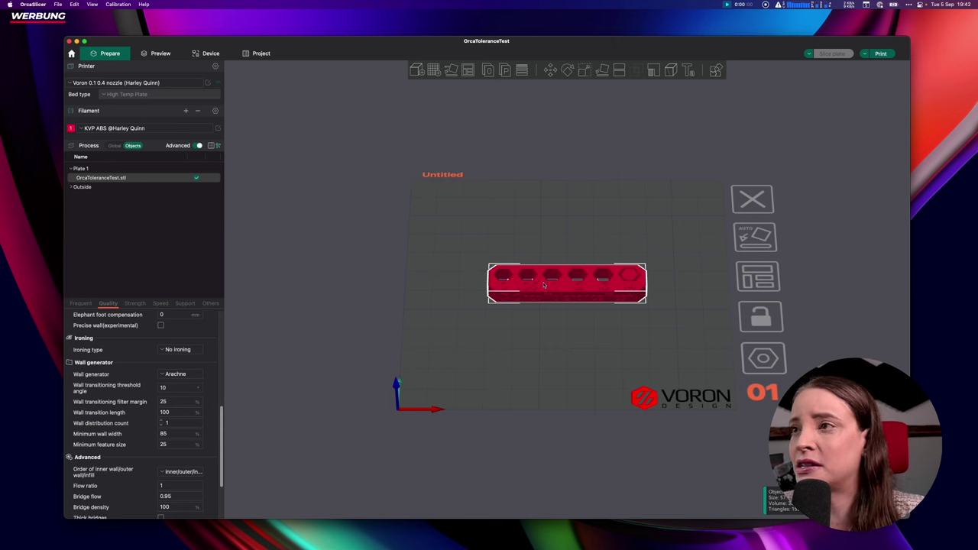
pyautogui.press('Delete')
# Generate the Pass 2 flow rate calibration test and auto-arrange its pieces across the plates with a spacing of 5.00.
pyautogui.click(117, 3)
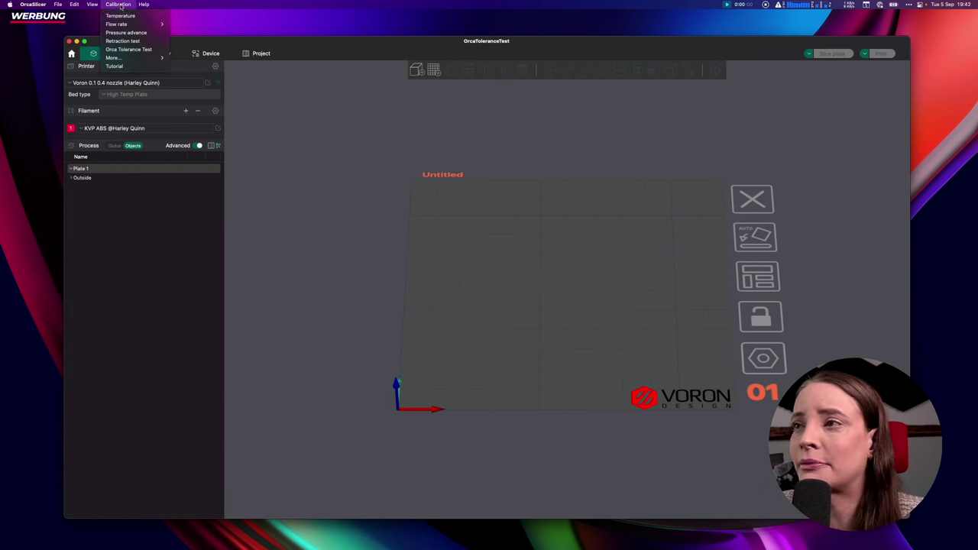
pyautogui.moveTo(124, 25)
pyautogui.click(178, 32)
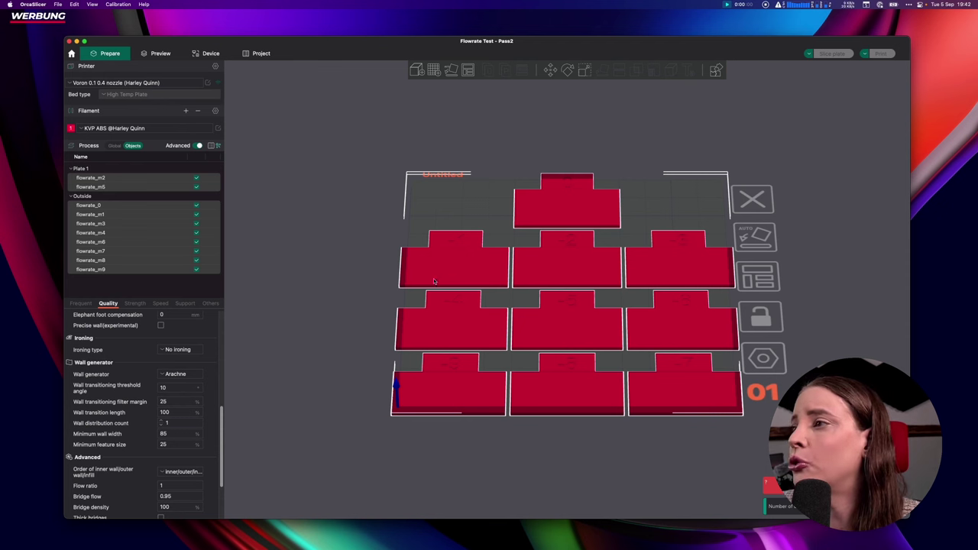
pyautogui.rightClick(468, 70)
pyautogui.click(478, 130)
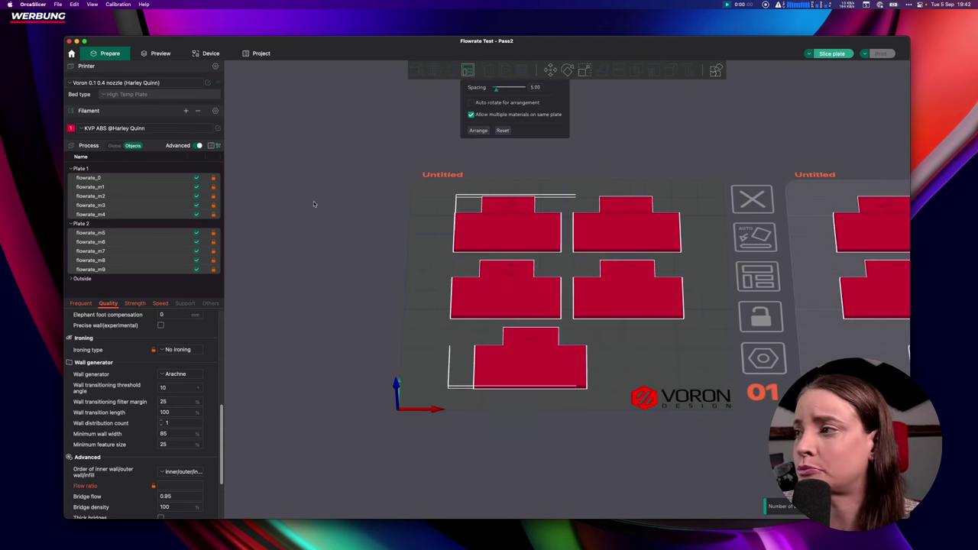
pyautogui.click(293, 236)
pyautogui.scroll(-5, 398, 286)
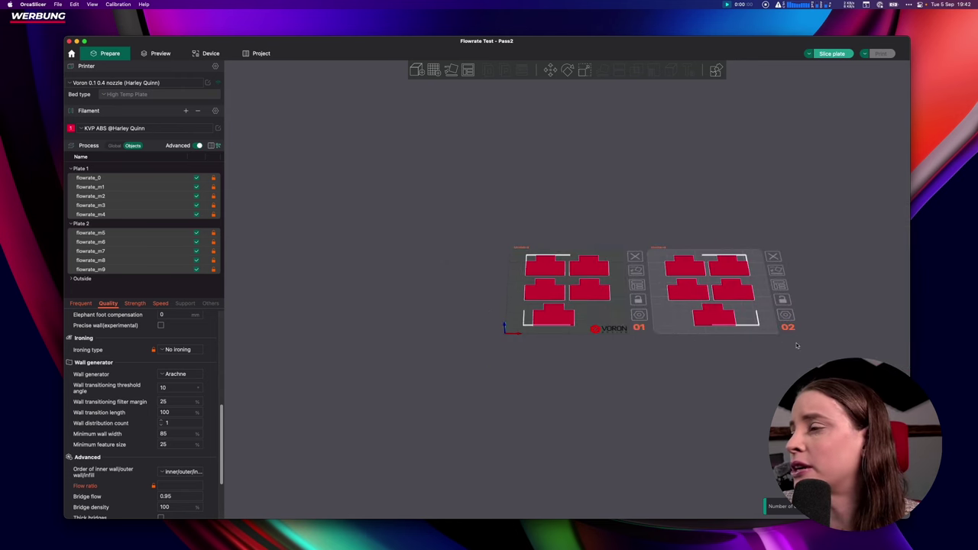
# Slice plate 1 of the flow rate test, and start slicing all plates.
pyautogui.click(831, 54)
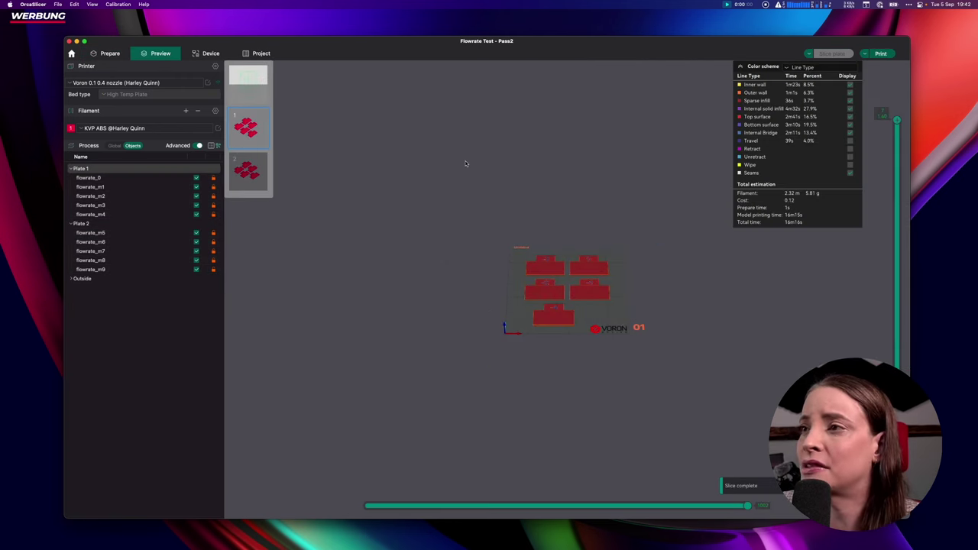
pyautogui.click(256, 80)
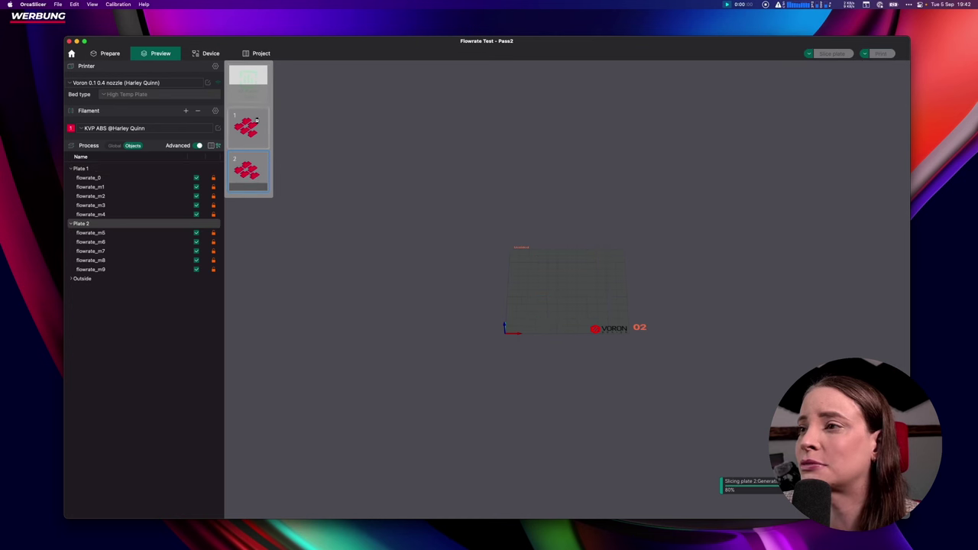
# Show the statistics for all plates and upload flowrate_m5_ABS_16m17s.gcode to the printer without starting the print.
pyautogui.click(252, 134)
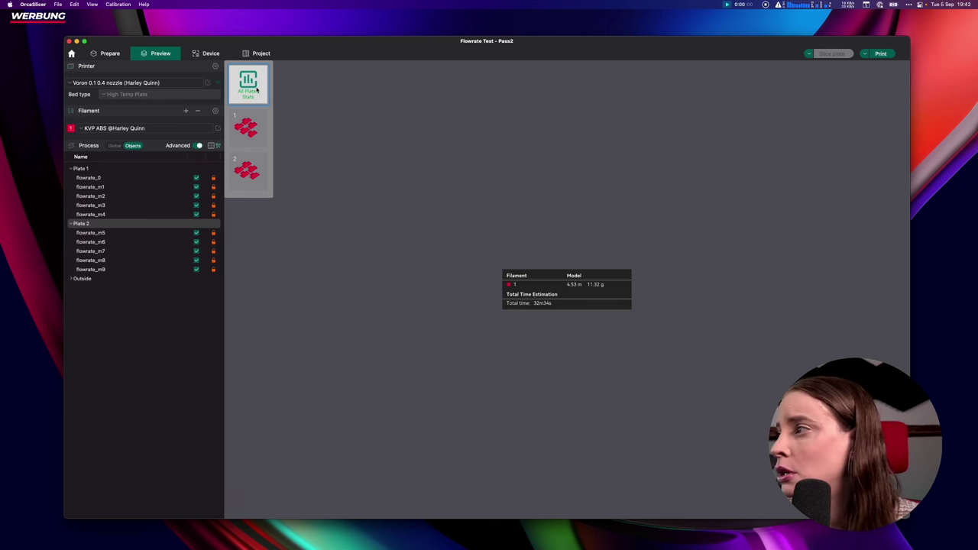
pyautogui.click(881, 53)
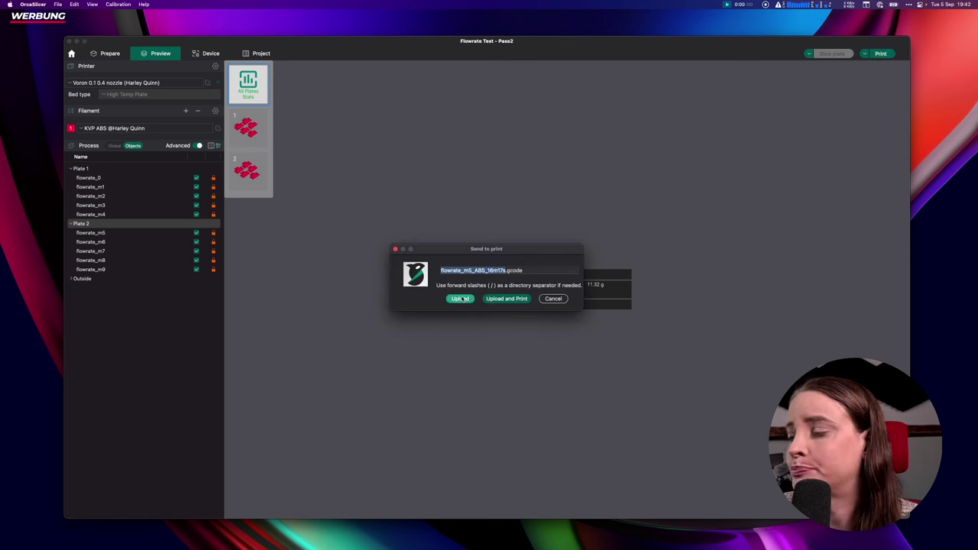
pyautogui.click(461, 299)
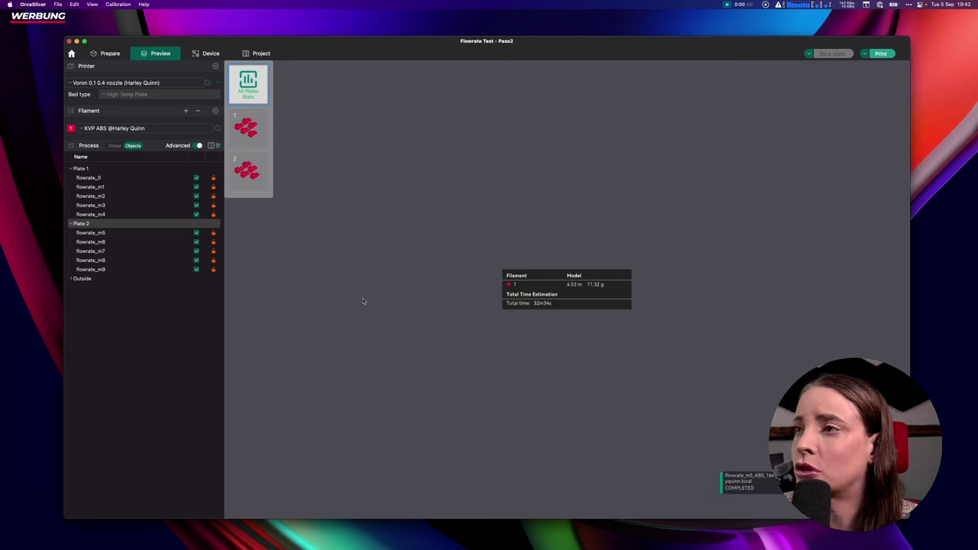
# Open the printer's G-code file list and enlarge the thumbnail of the uploaded flowrate_m5_ABS_16m17s.gcode.
pyautogui.click(211, 53)
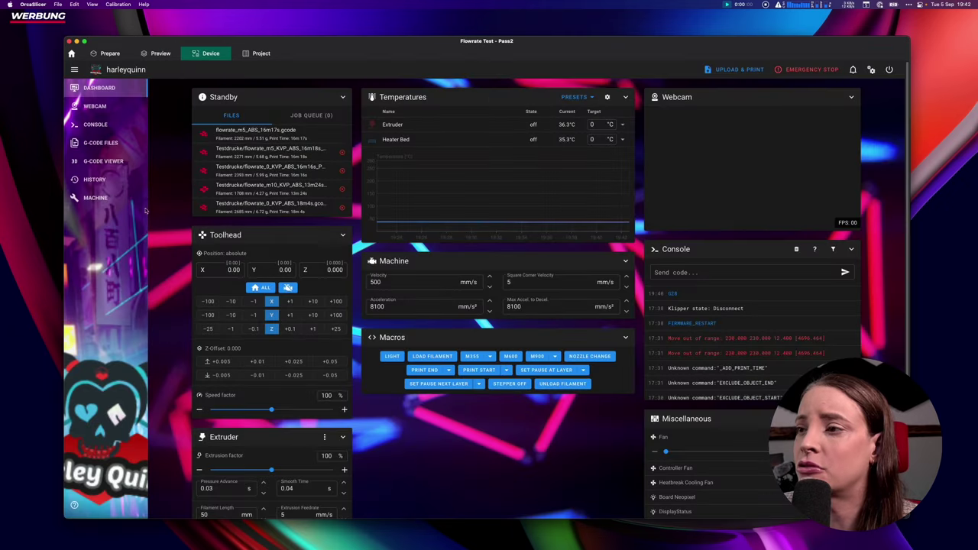
pyautogui.click(110, 142)
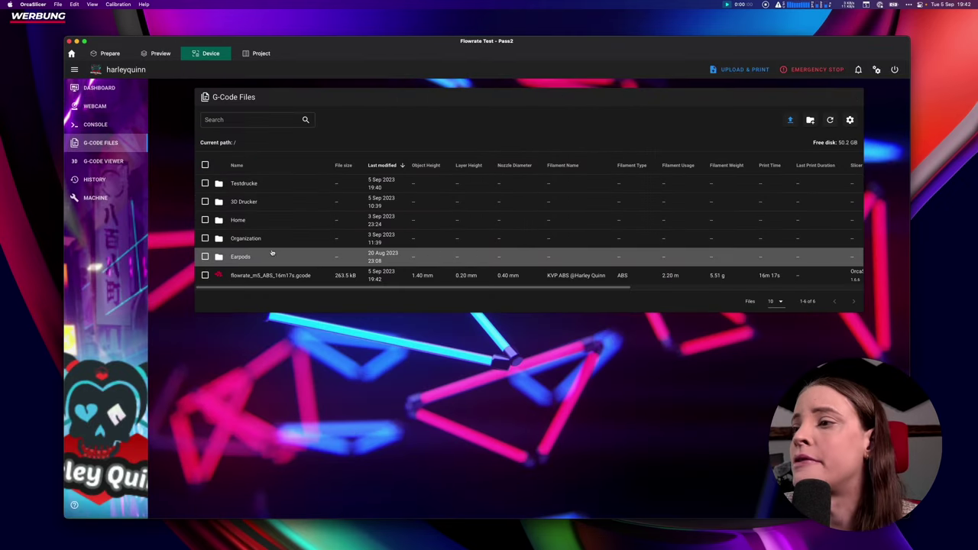
pyautogui.moveTo(220, 276)
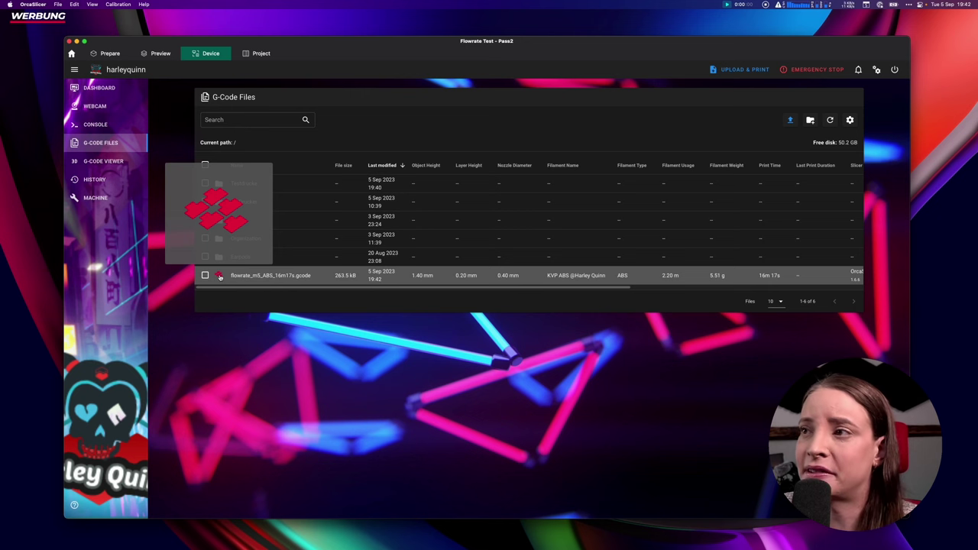
# Compare the uploaded file's thumbnail with the sliced previews of plates 1 and 2 to determine which plate was uploaded.
pyautogui.click(160, 53)
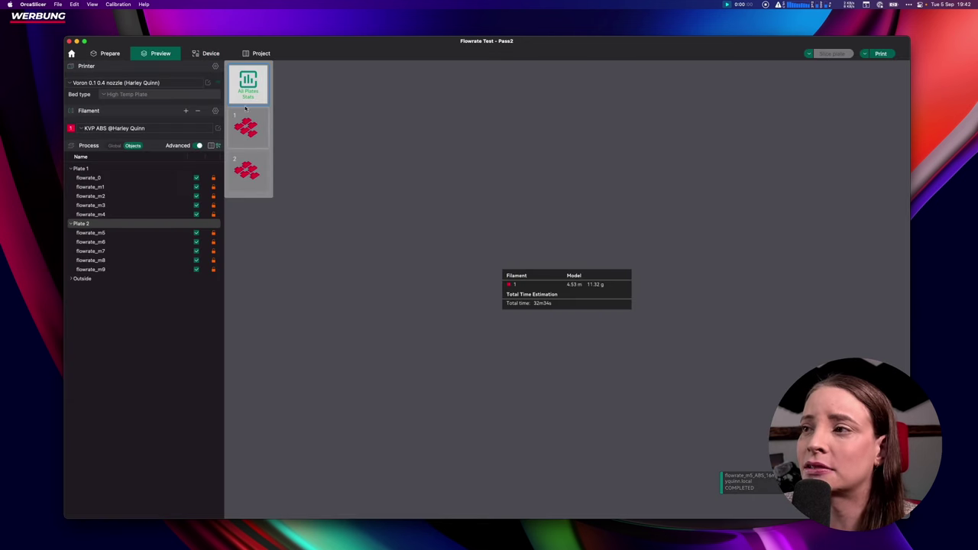
pyautogui.click(217, 53)
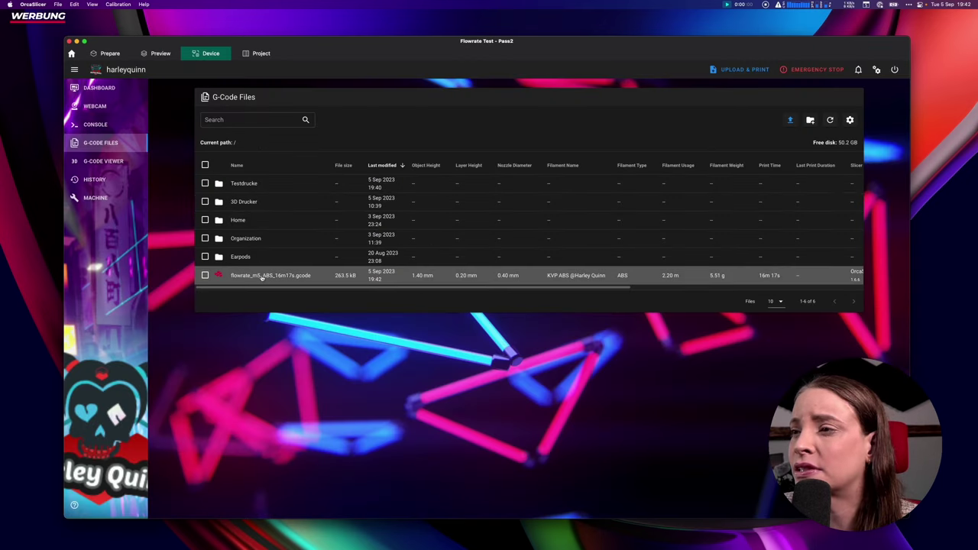
pyautogui.moveTo(220, 276)
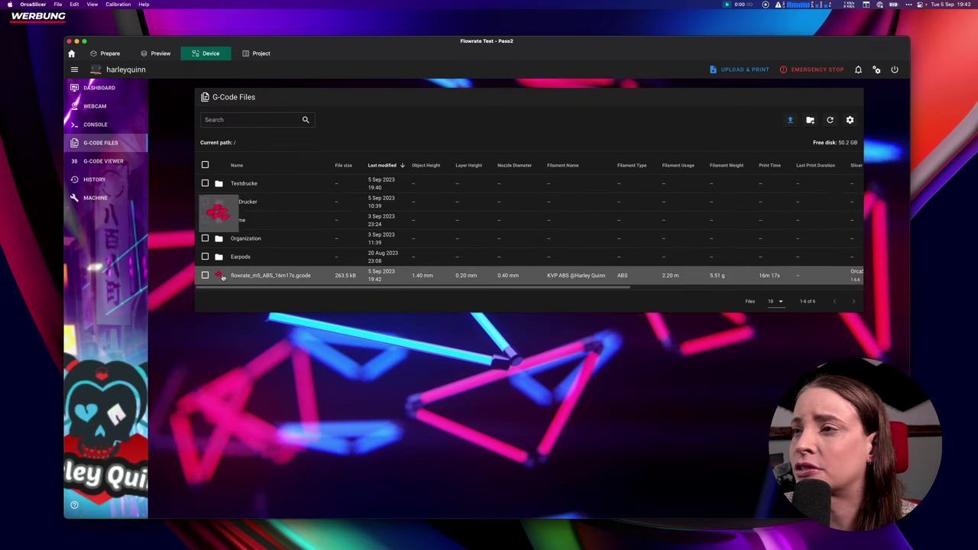
pyautogui.click(157, 53)
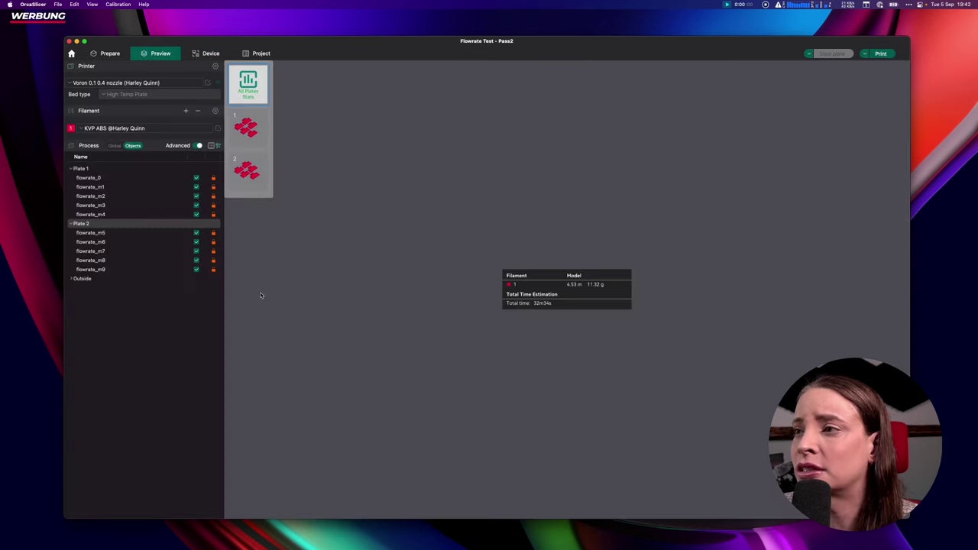
pyautogui.click(247, 170)
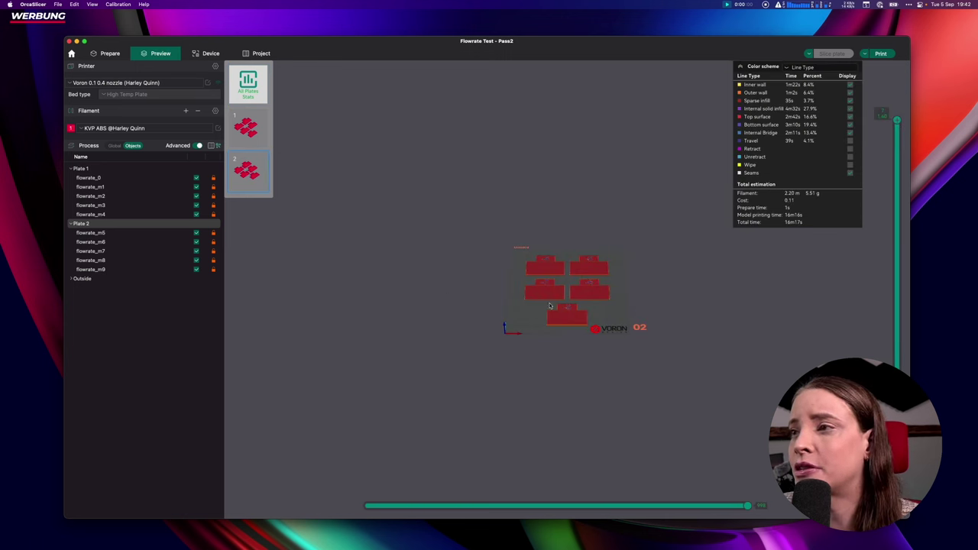
pyautogui.click(571, 316)
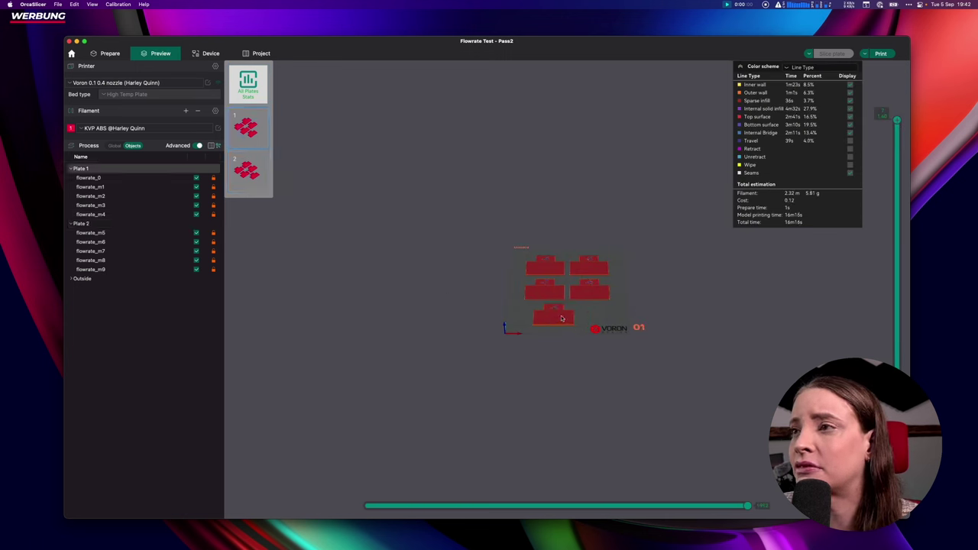
pyautogui.click(208, 54)
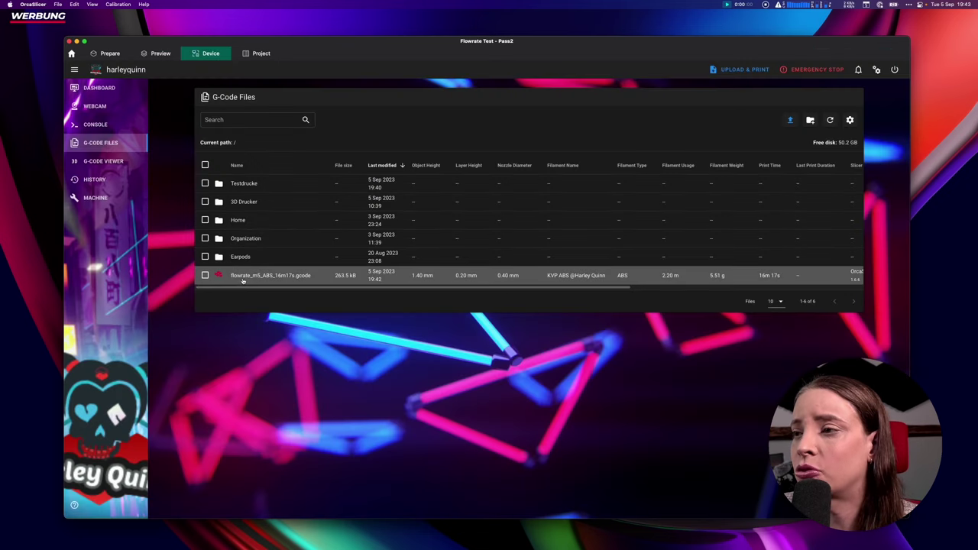
pyautogui.moveTo(220, 277)
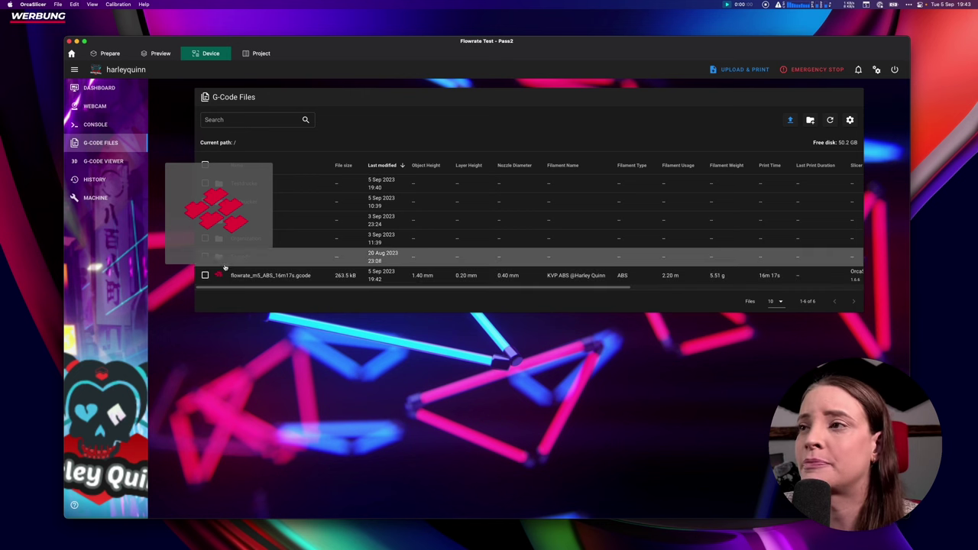
pyautogui.click(159, 54)
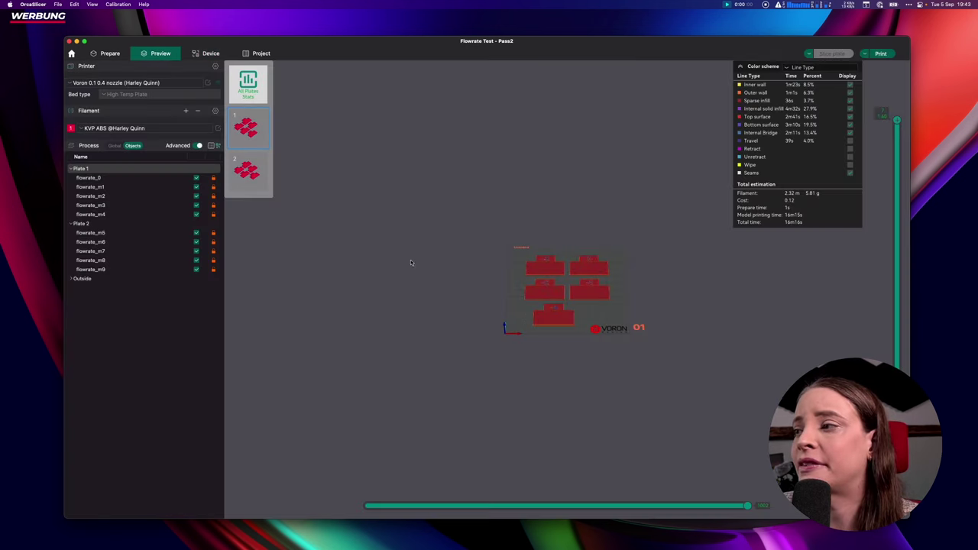
pyautogui.click(247, 170)
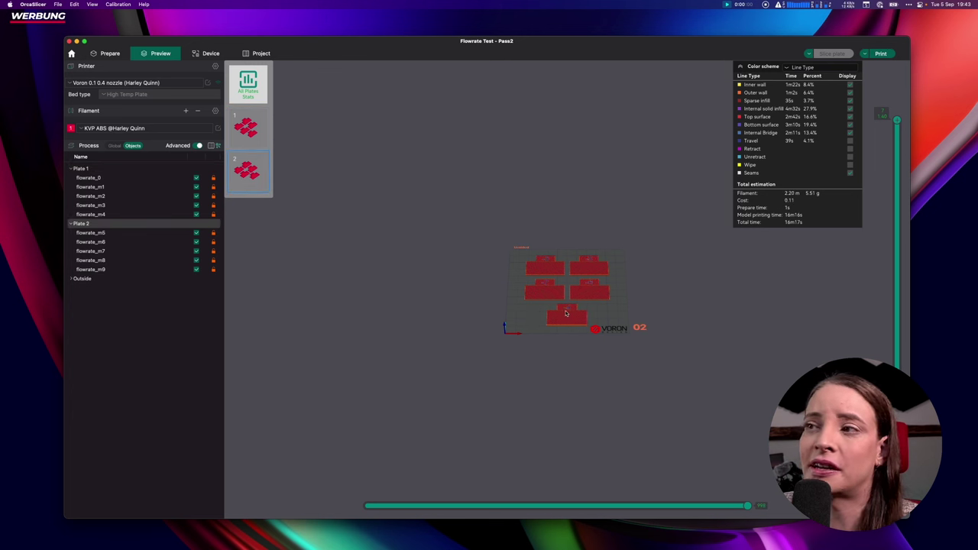
pyautogui.click(246, 130)
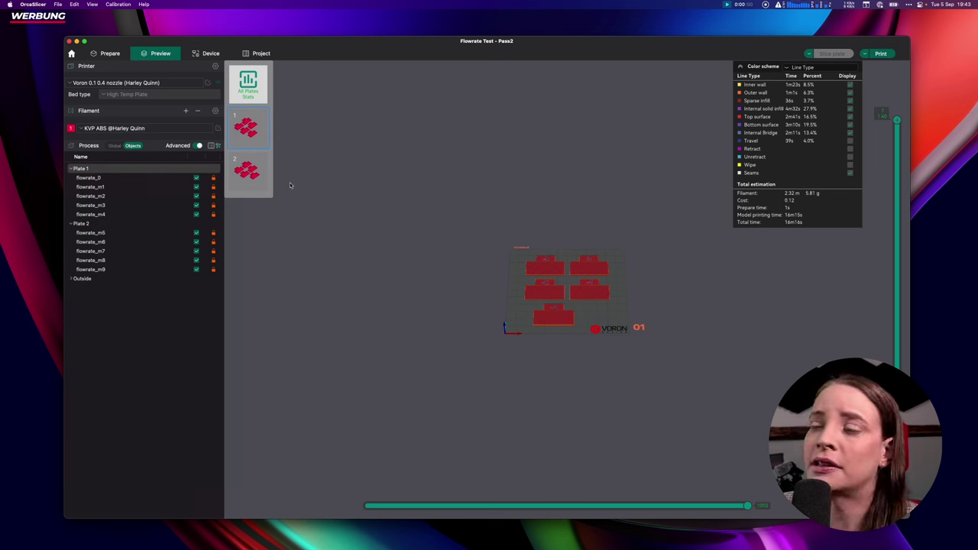
pyautogui.click(251, 88)
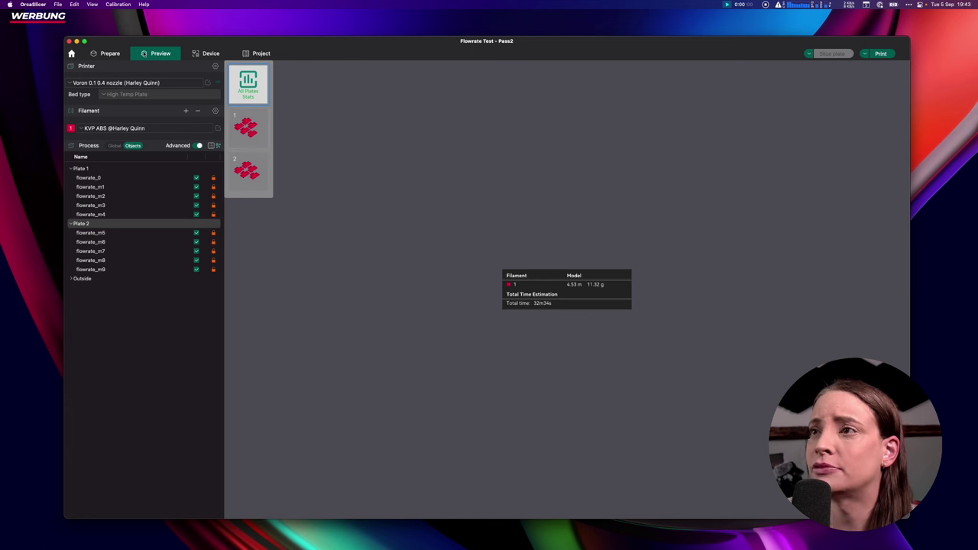
# Delete all flow rate test pieces from both plates and remove plate 2.
pyautogui.click(118, 4)
pyautogui.click(346, 162)
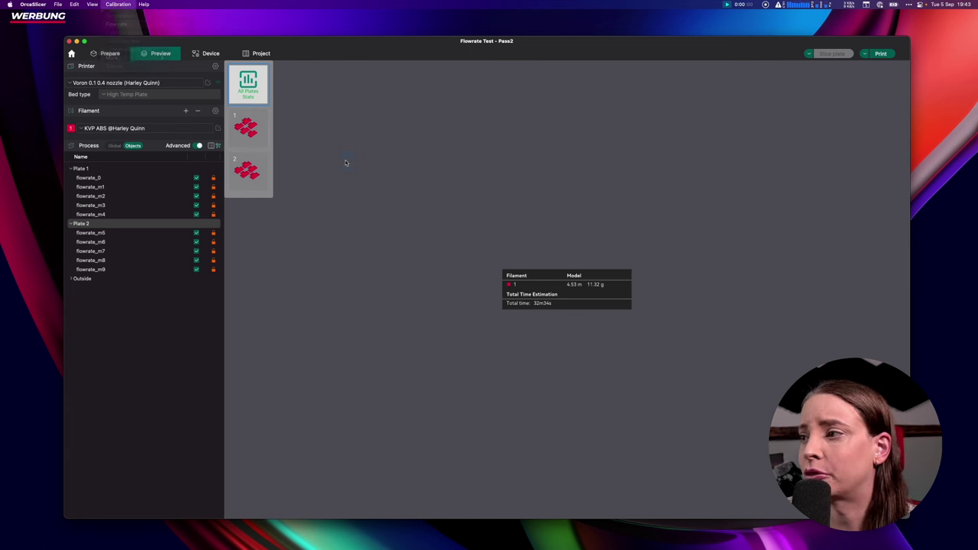
pyautogui.press('super+a')
pyautogui.press('Delete')
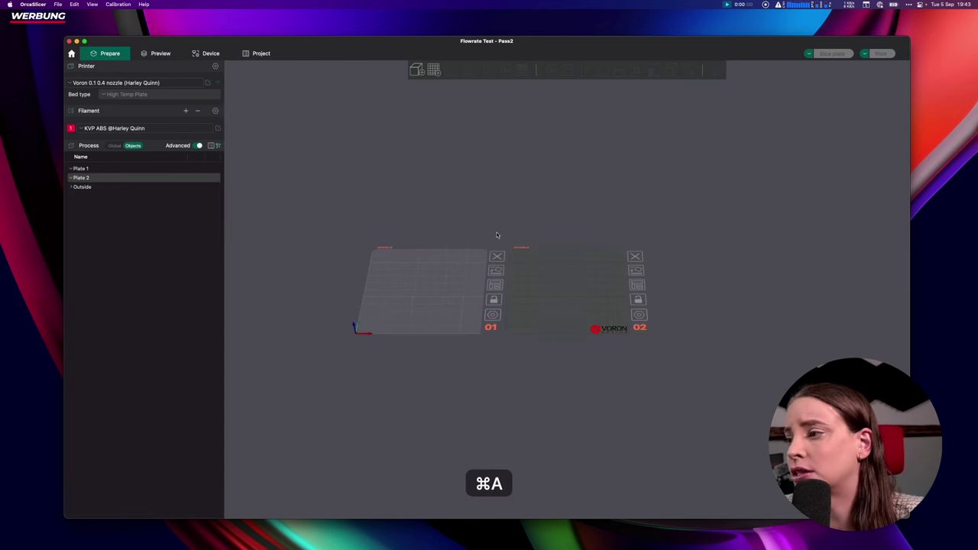
pyautogui.rightClick(548, 275)
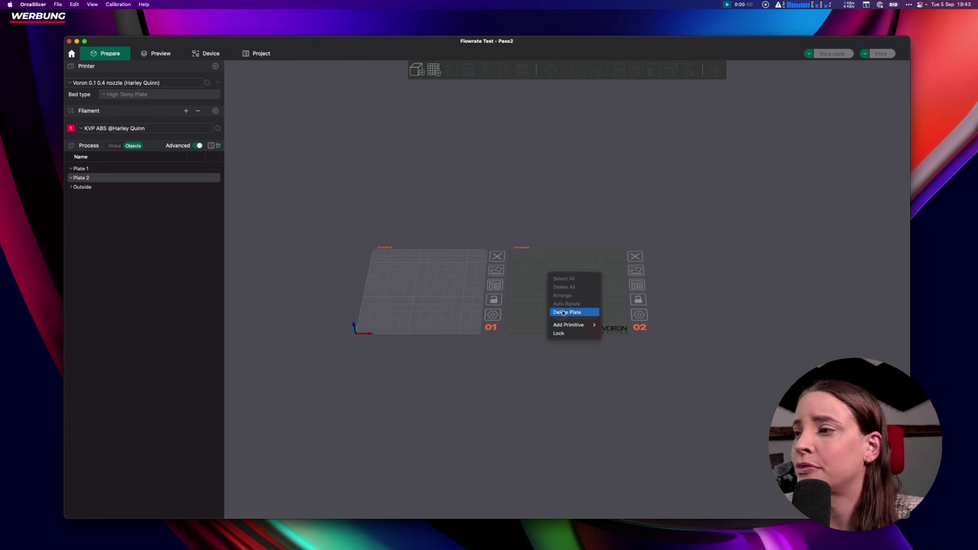
pyautogui.click(564, 312)
# Examine plate 1's Untitled label, its list entry and the context options for a way to rename the plate.
pyautogui.moveTo(384, 250); pyautogui.dragTo(413, 292)
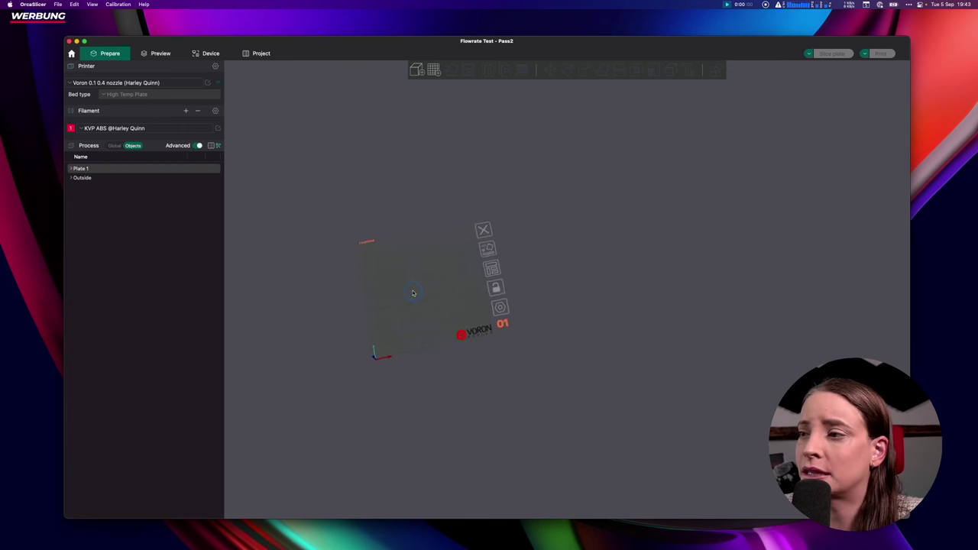
pyautogui.scroll(5, 352, 245)
pyautogui.moveTo(291, 236); pyautogui.dragTo(498, 329, button='right')
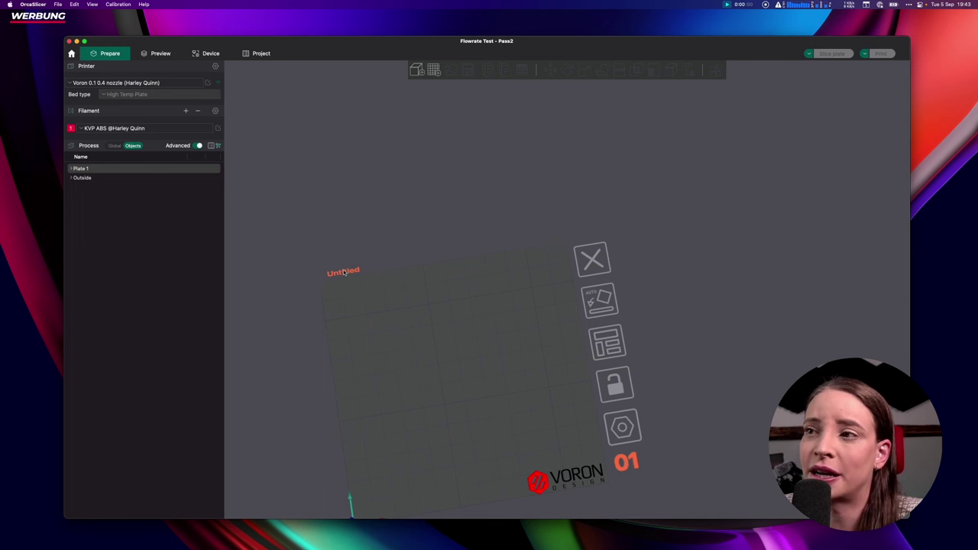
pyautogui.click(81, 169)
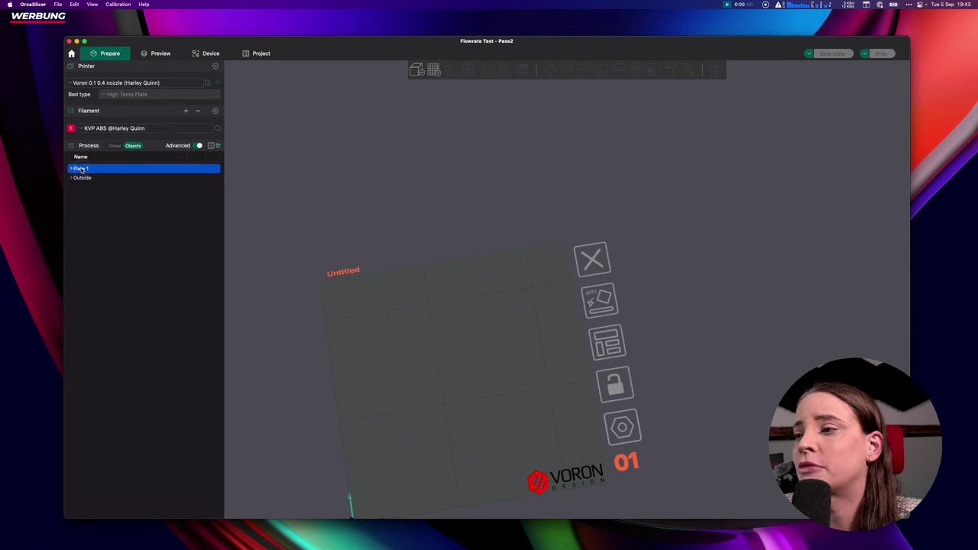
pyautogui.click(334, 273)
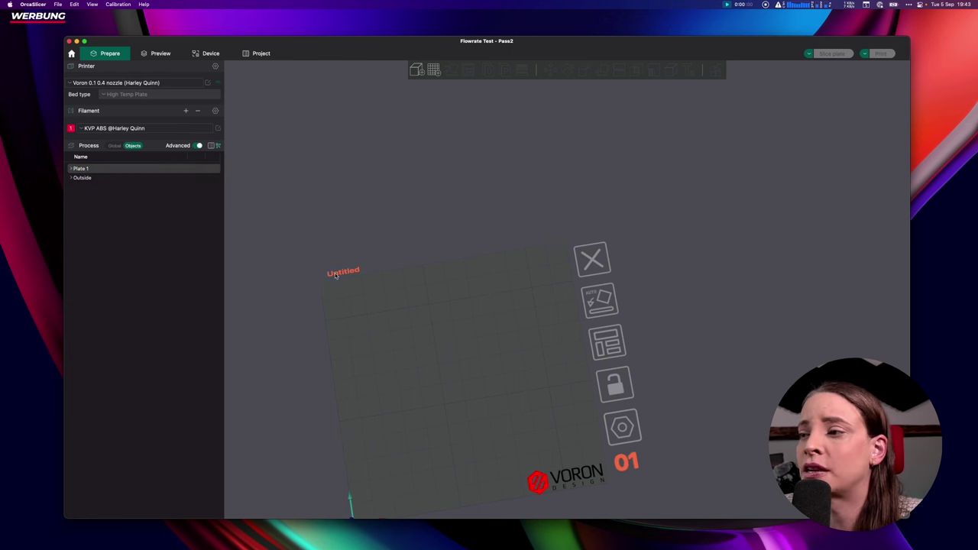
pyautogui.rightClick(336, 275)
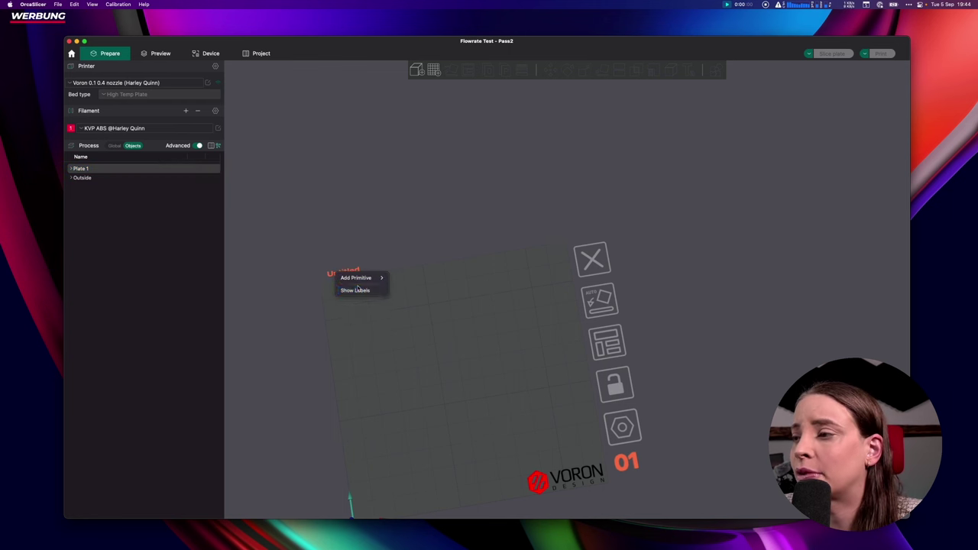
pyautogui.moveTo(435, 359); pyautogui.dragTo(430, 302)
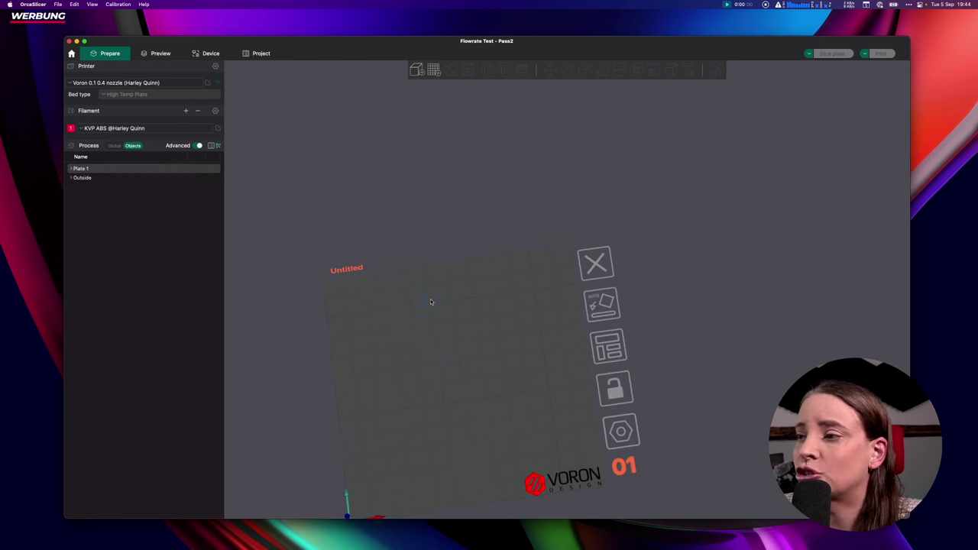
pyautogui.rightClick(332, 269)
pyautogui.click(347, 286)
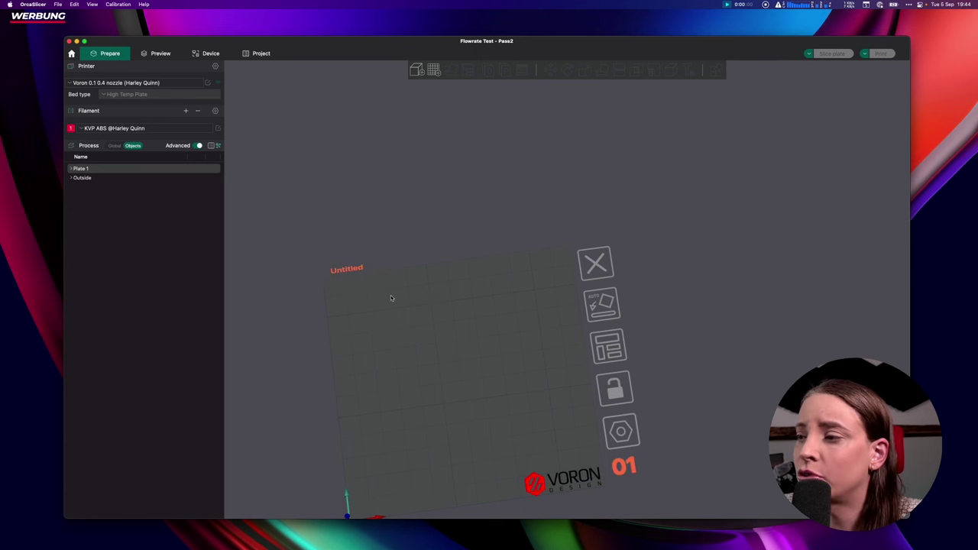
pyautogui.rightClick(390, 292)
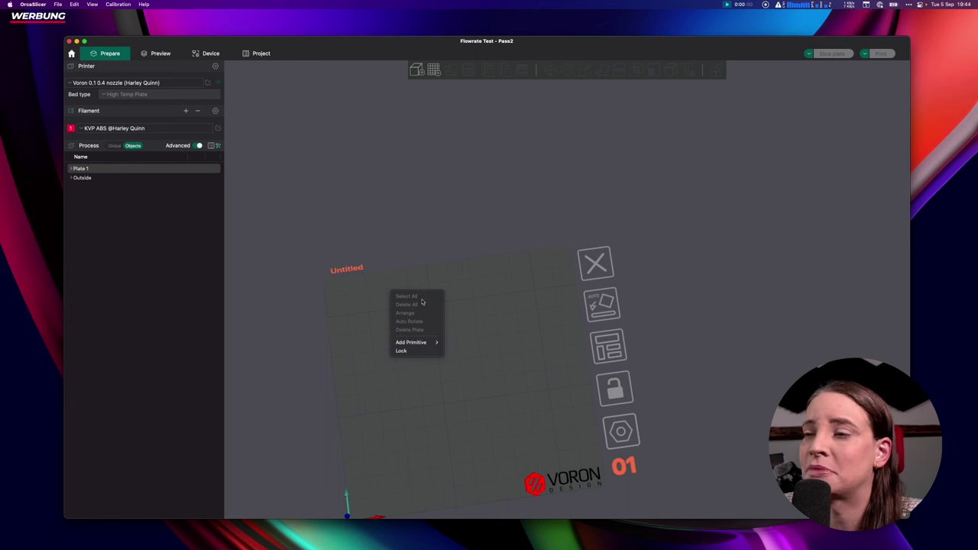
pyautogui.click(328, 321)
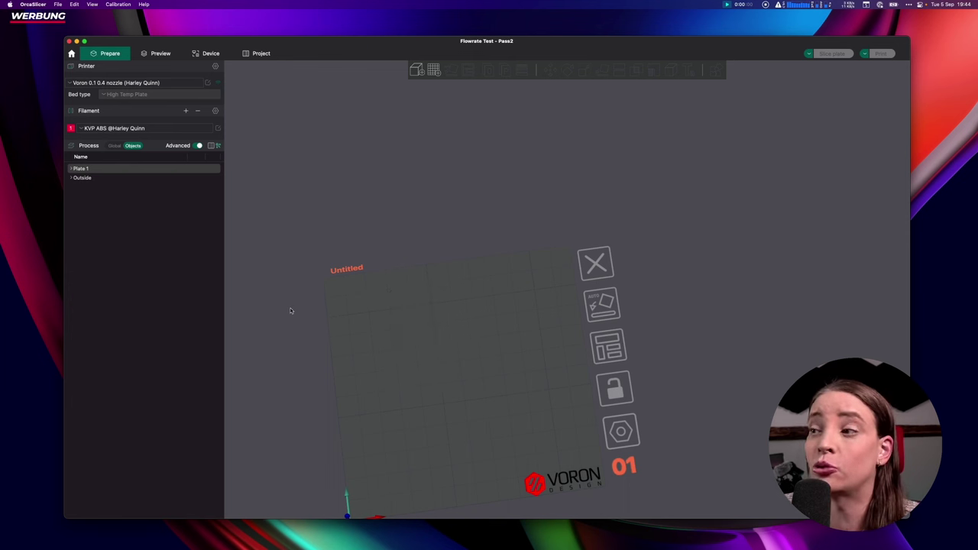
pyautogui.moveTo(390, 308); pyautogui.dragTo(485, 250, button='right')
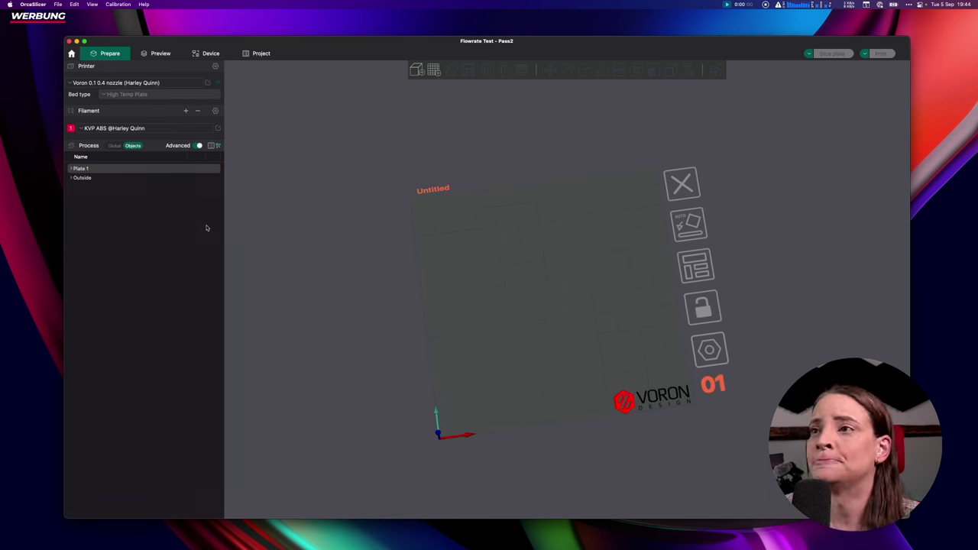
# Generate a PA Pattern pressure advance test for a DDE extruder from 0 to 0.08 in 0.005 steps, discarding the changed preset settings.
pyautogui.click(117, 5)
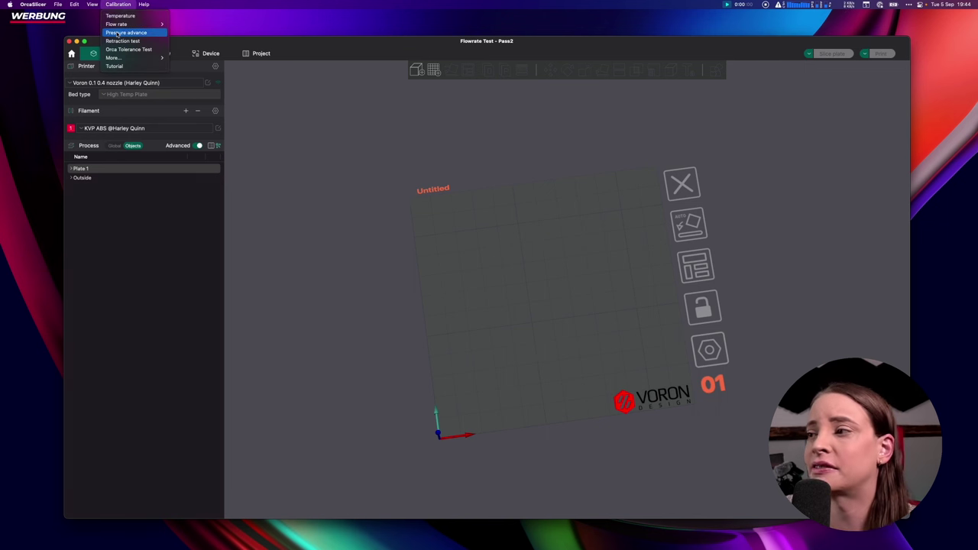
pyautogui.click(119, 33)
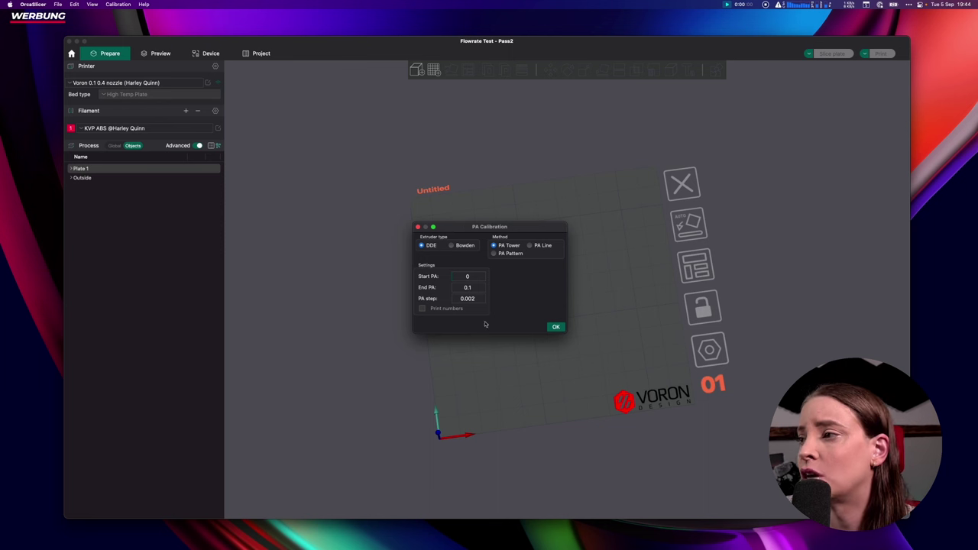
pyautogui.click(502, 256)
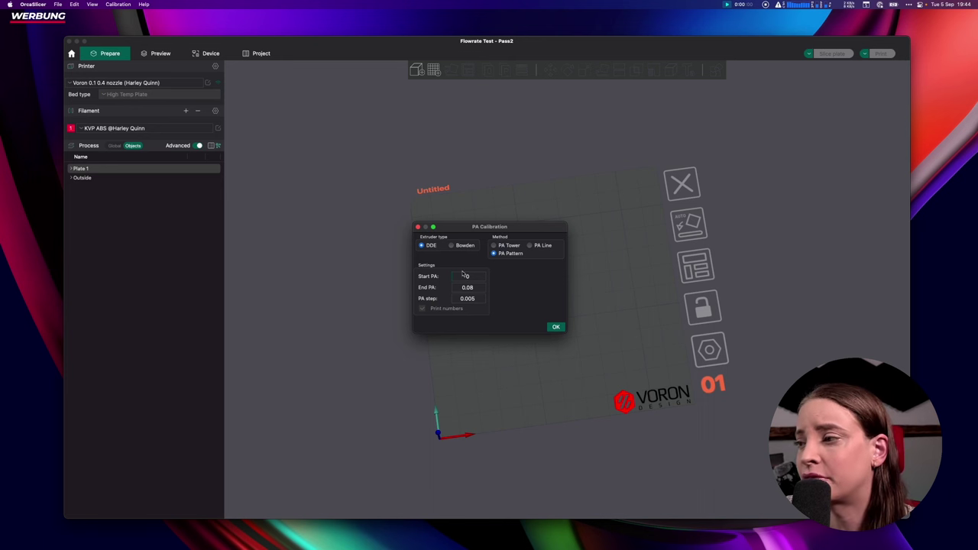
pyautogui.click(555, 328)
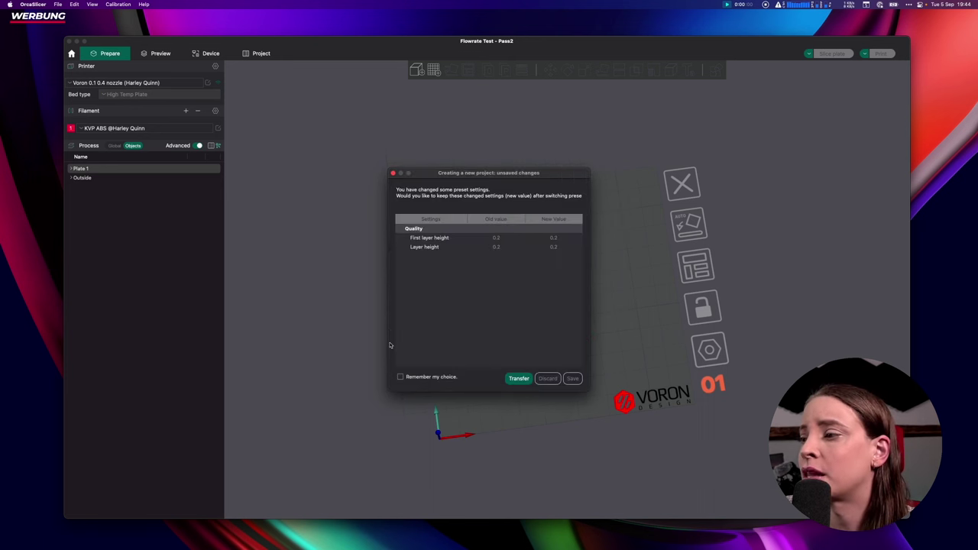
pyautogui.click(547, 379)
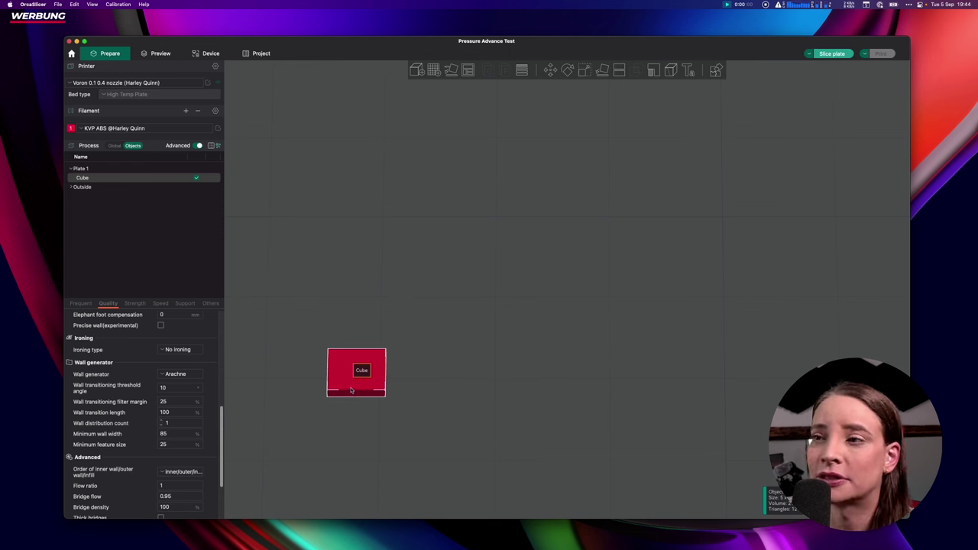
# Delete the cube and generate a PA Line test for DDE, 0 to 0.1 in 0.002 steps with printed numbers, discarding the changed preset settings.
pyautogui.press('3')
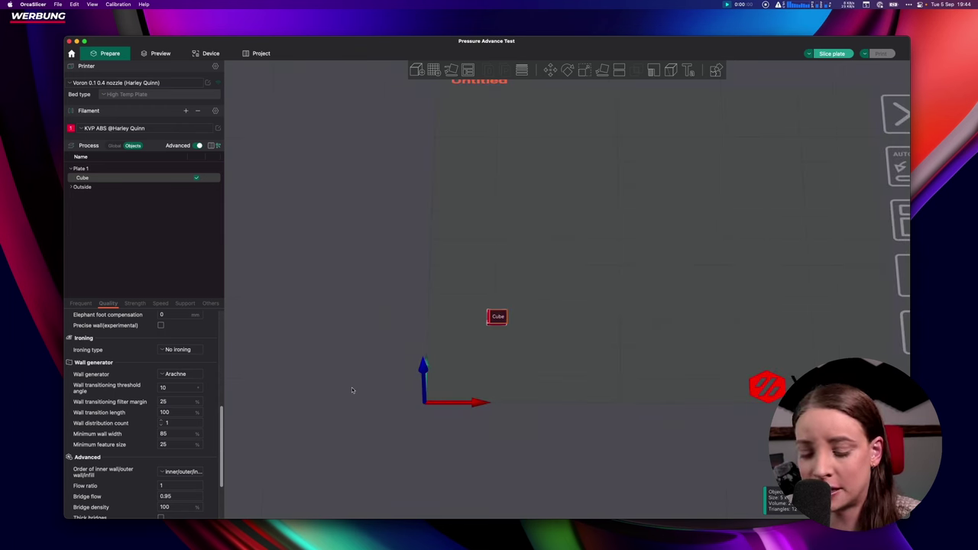
pyautogui.press('Delete')
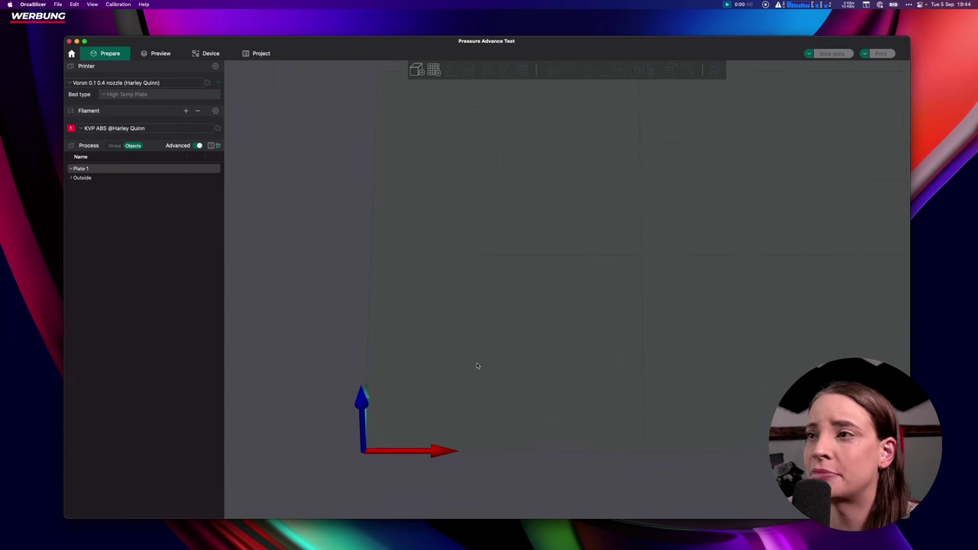
pyautogui.click(118, 4)
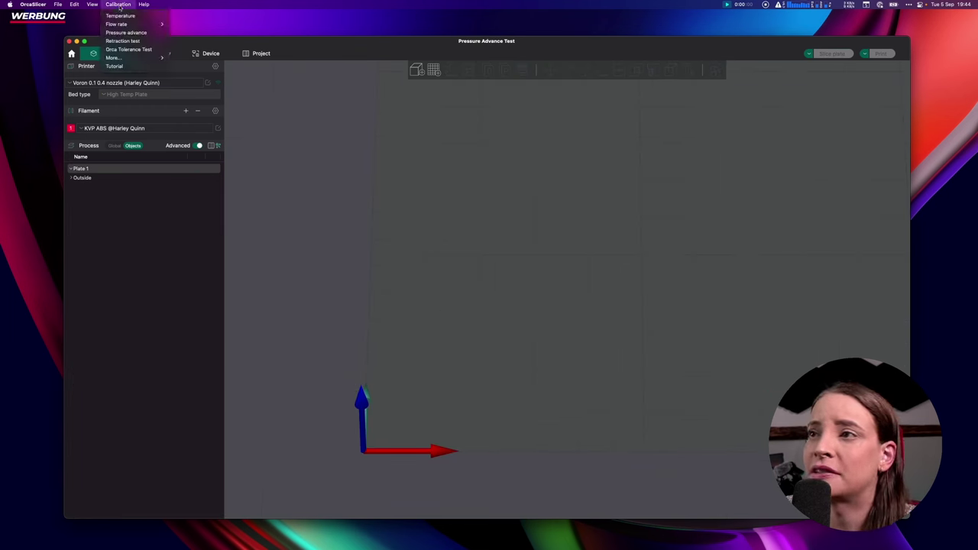
pyautogui.click(123, 33)
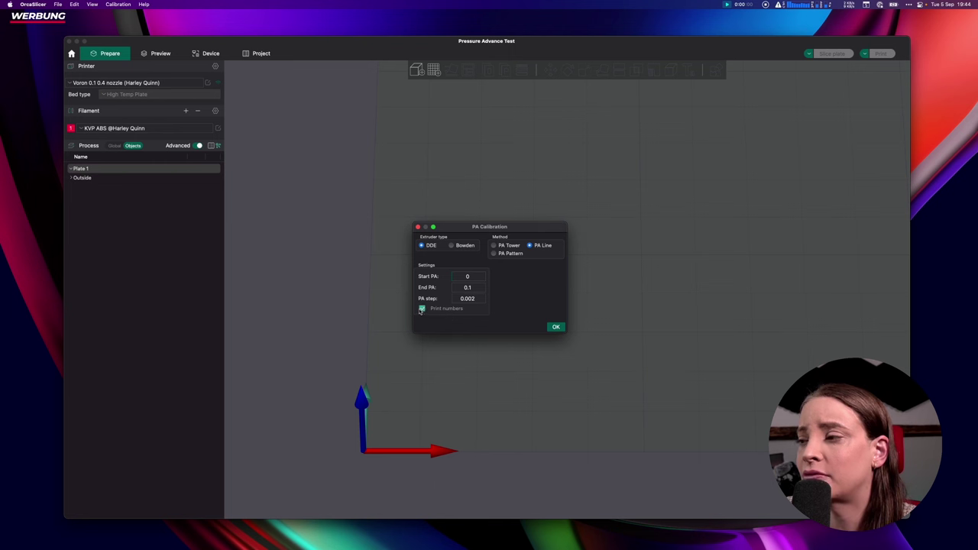
pyautogui.click(556, 327)
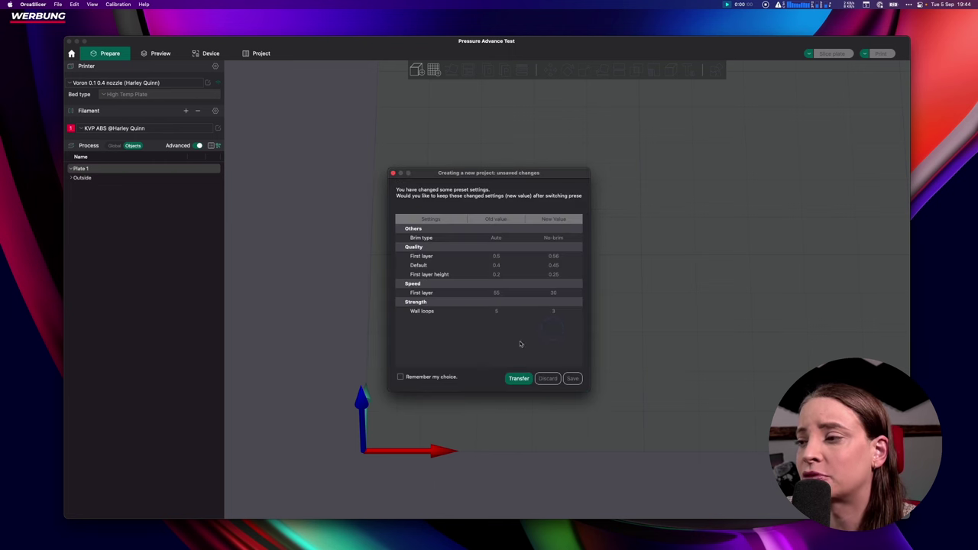
pyautogui.click(548, 378)
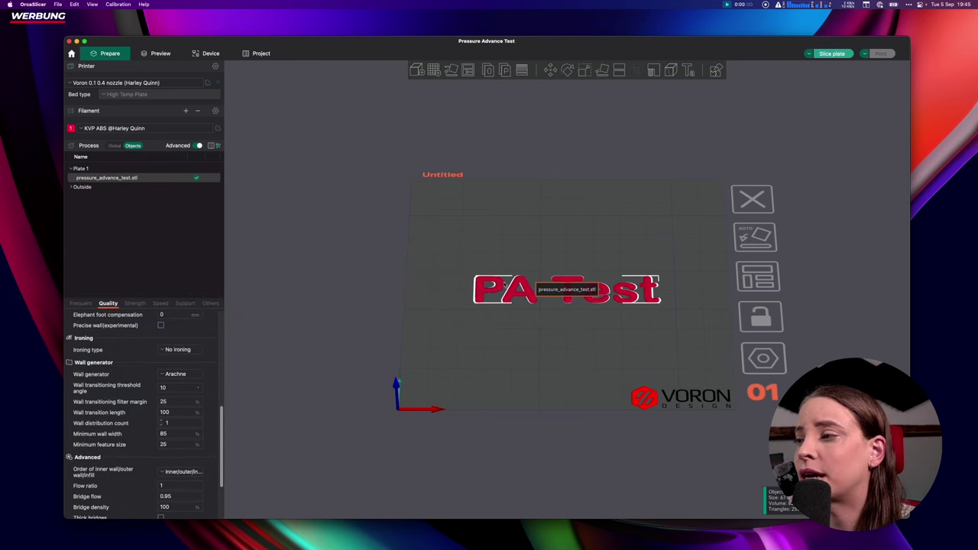
# Inspect the PA Test lettering up close and delete pressure_advance_test.stl from plate 1.
pyautogui.scroll(6, 580, 305)
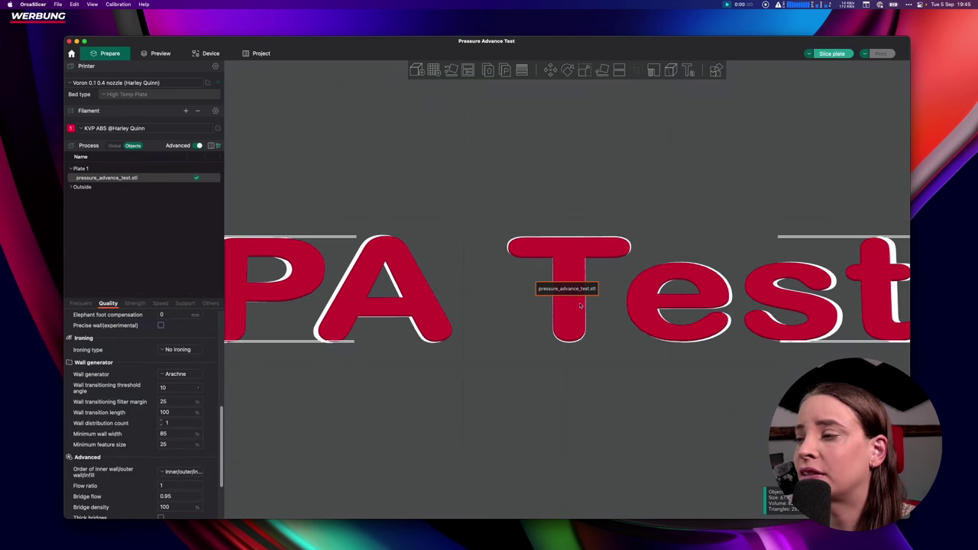
pyautogui.scroll(-4, 426, 305)
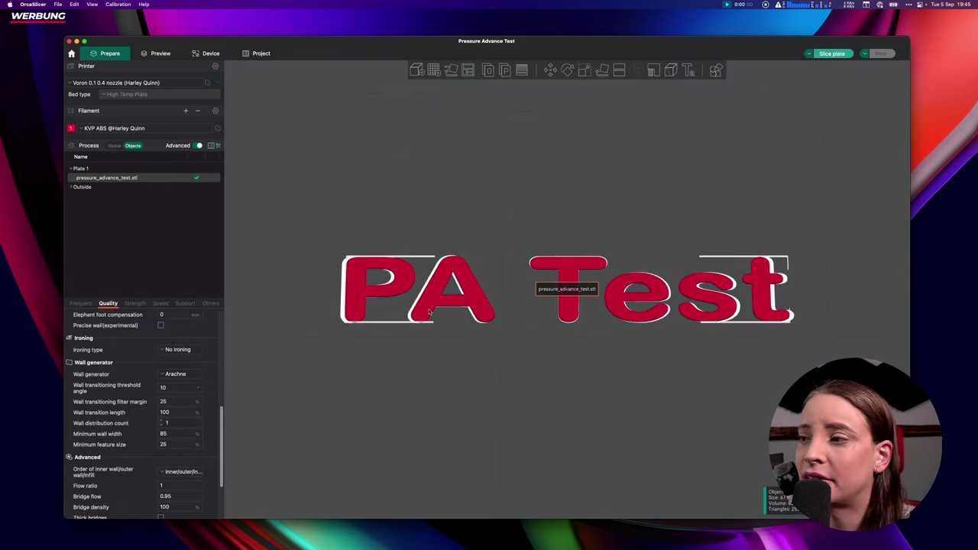
pyautogui.scroll(-1, 432, 315)
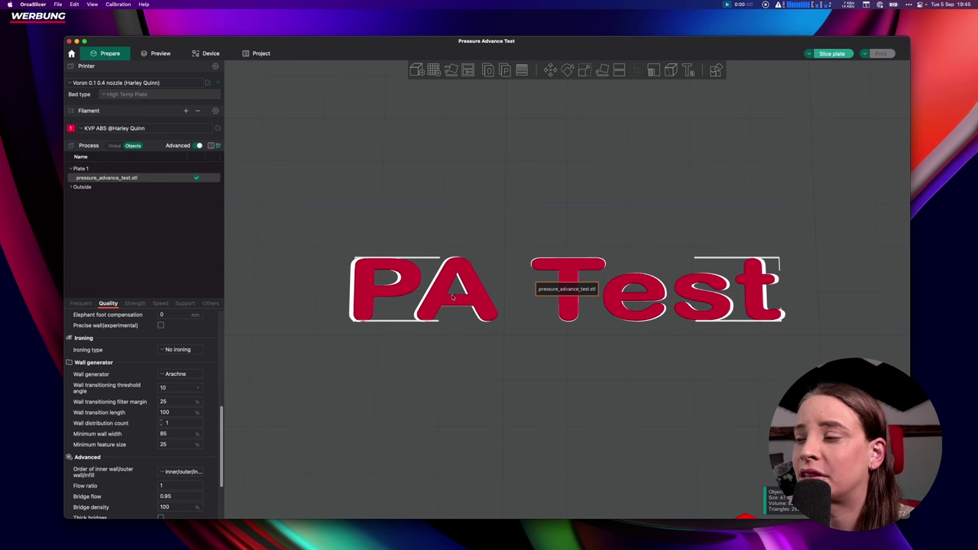
pyautogui.press('Delete')
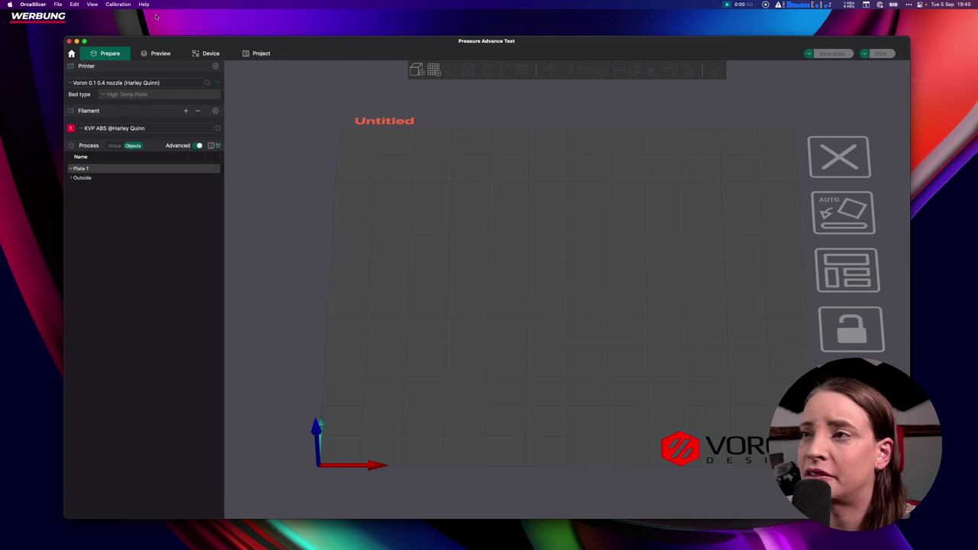
pyautogui.click(118, 4)
pyautogui.click(375, 264)
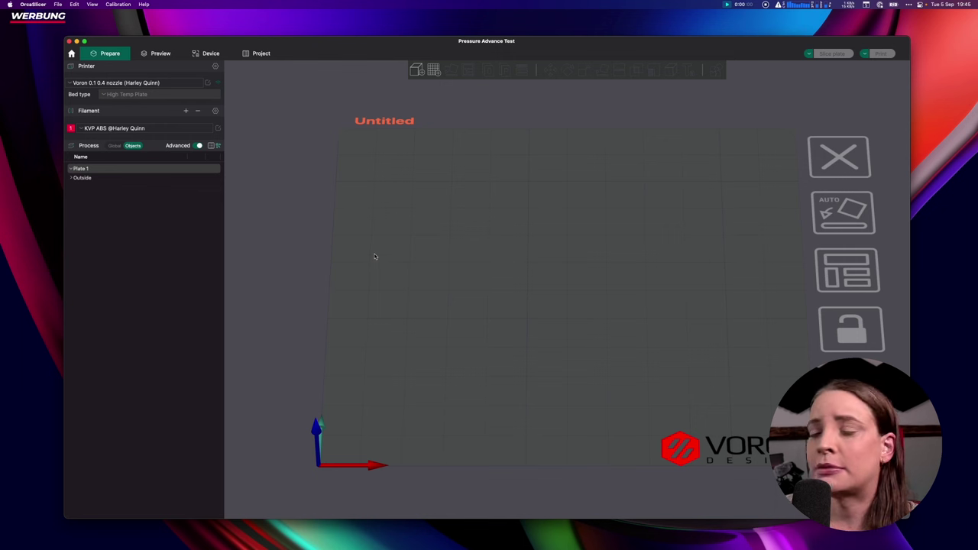